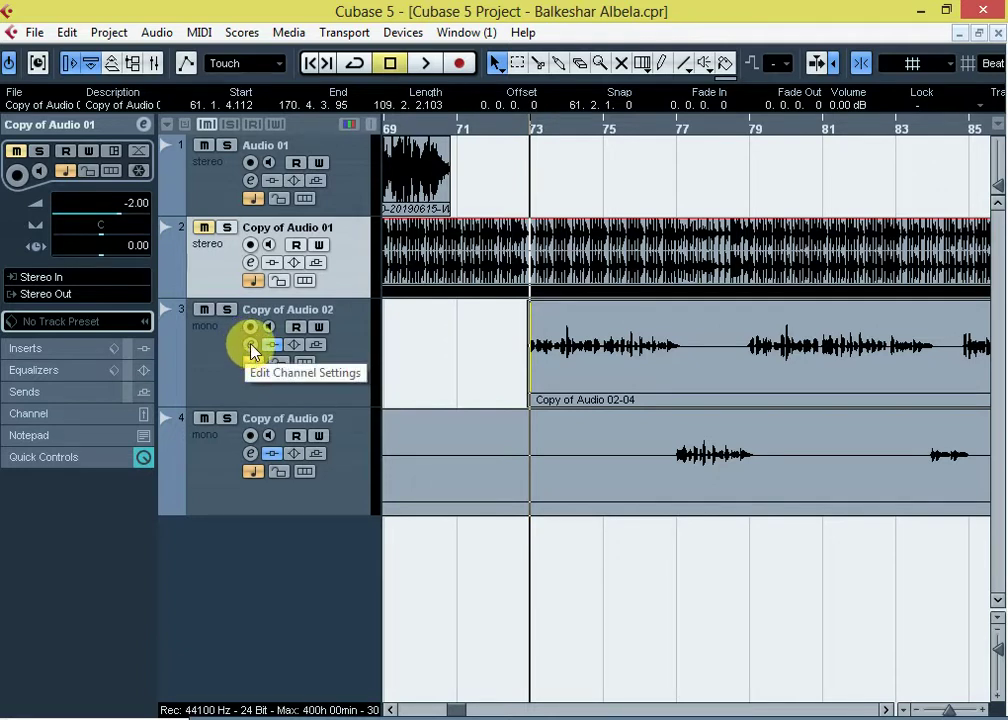
Open the channel settings of track 3, Copy of Audio 02, and insert the CLA-2A Mono compressor in the second insert slot.
click(252, 350)
drag(430, 130, 497, 130)
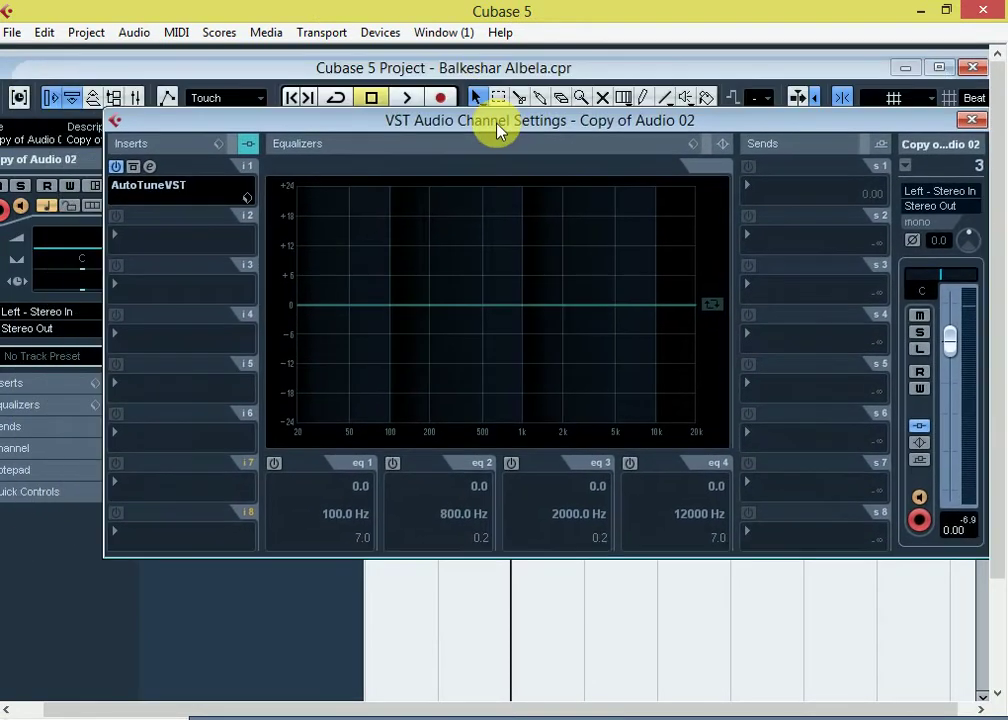
click(151, 245)
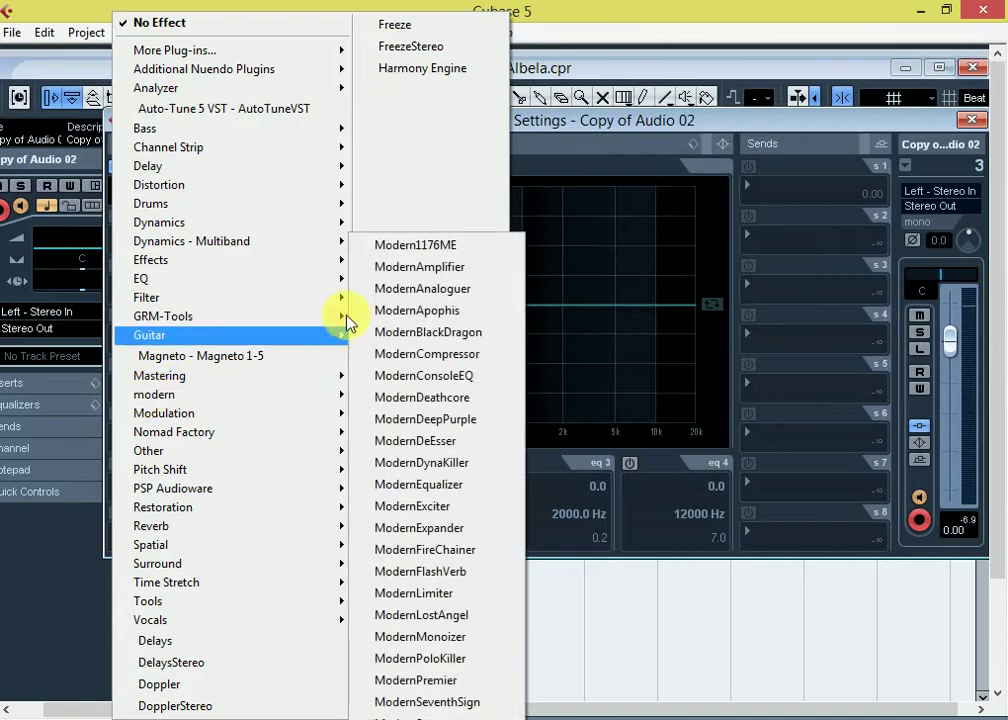
mouse_move(172, 224)
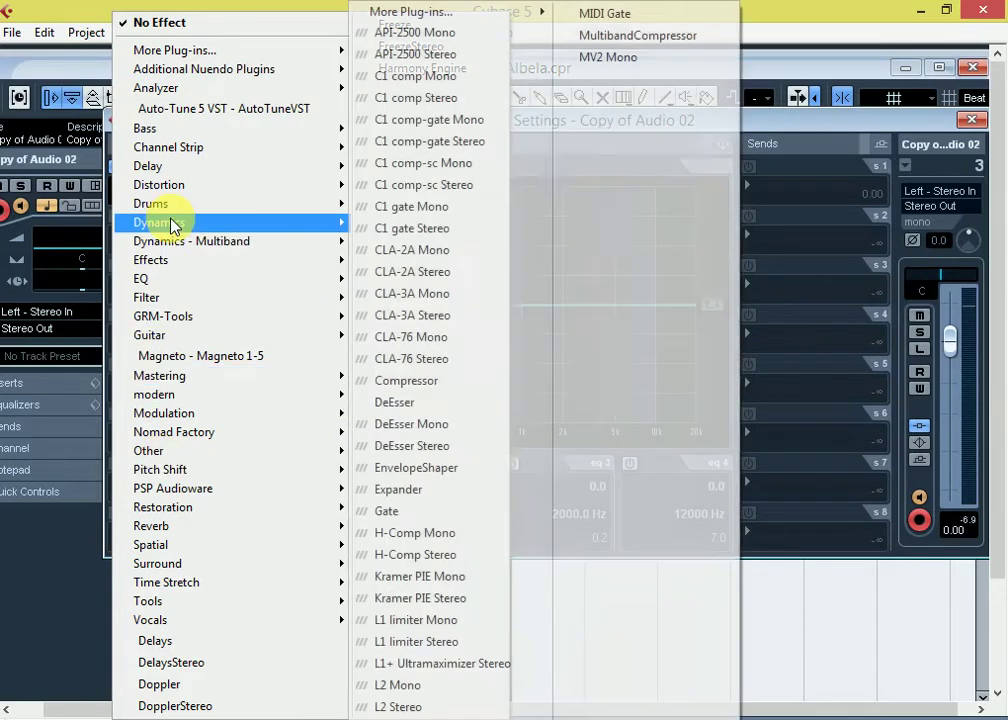
click(385, 252)
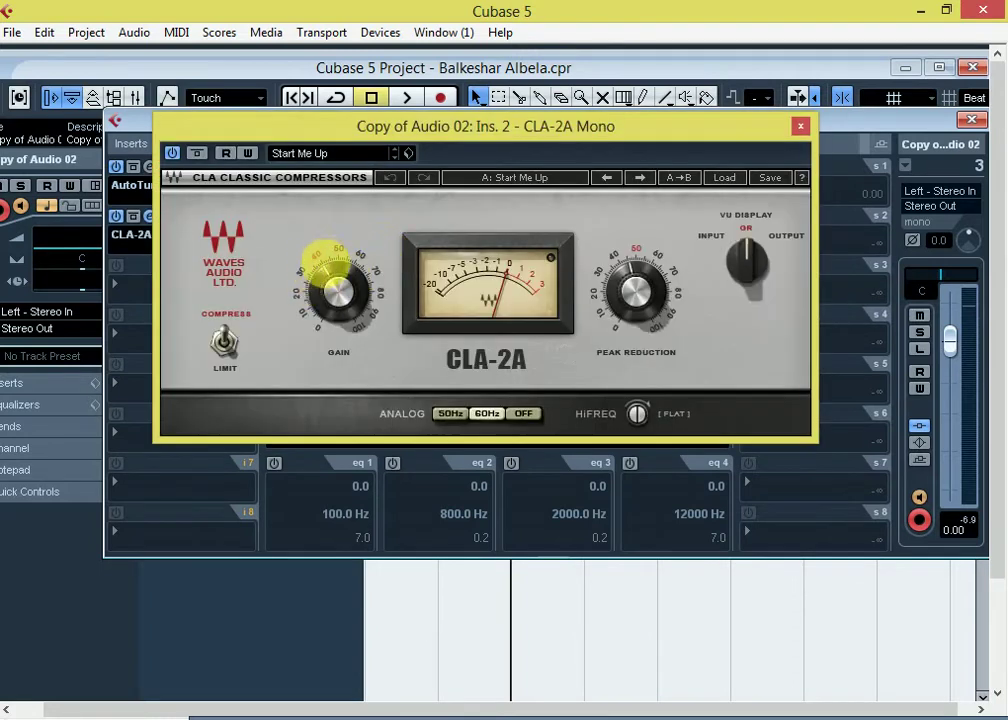
Set the CLA-2A's gain to about 50 and peak reduction to about 41.56 while auditioning the track, then close the plug-in.
drag(338, 296, 338, 290)
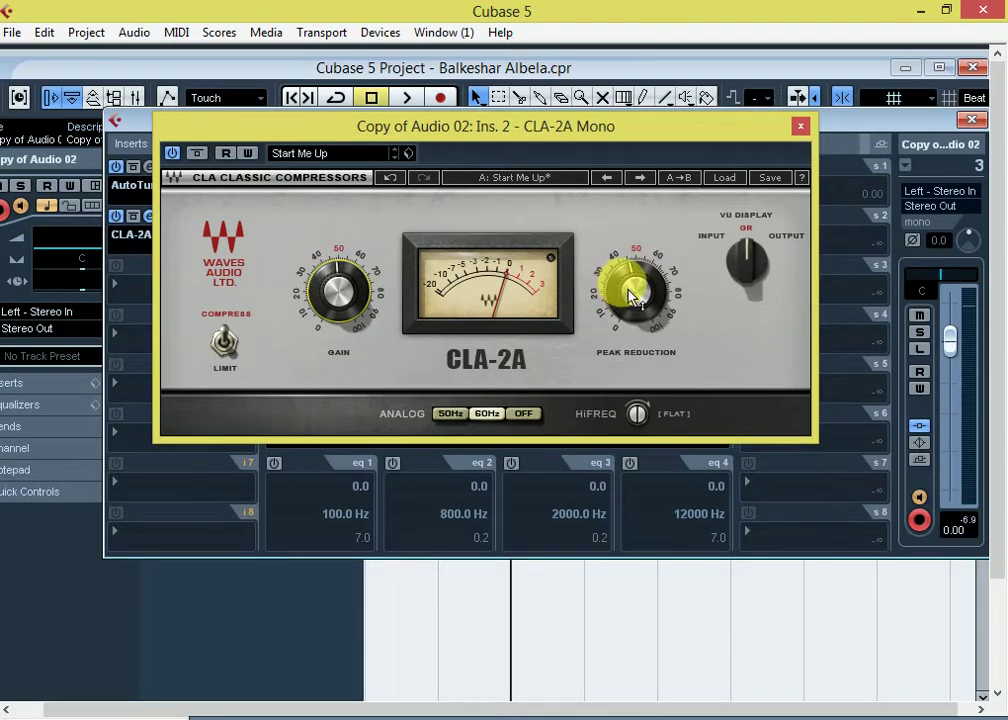
drag(636, 296, 647, 272)
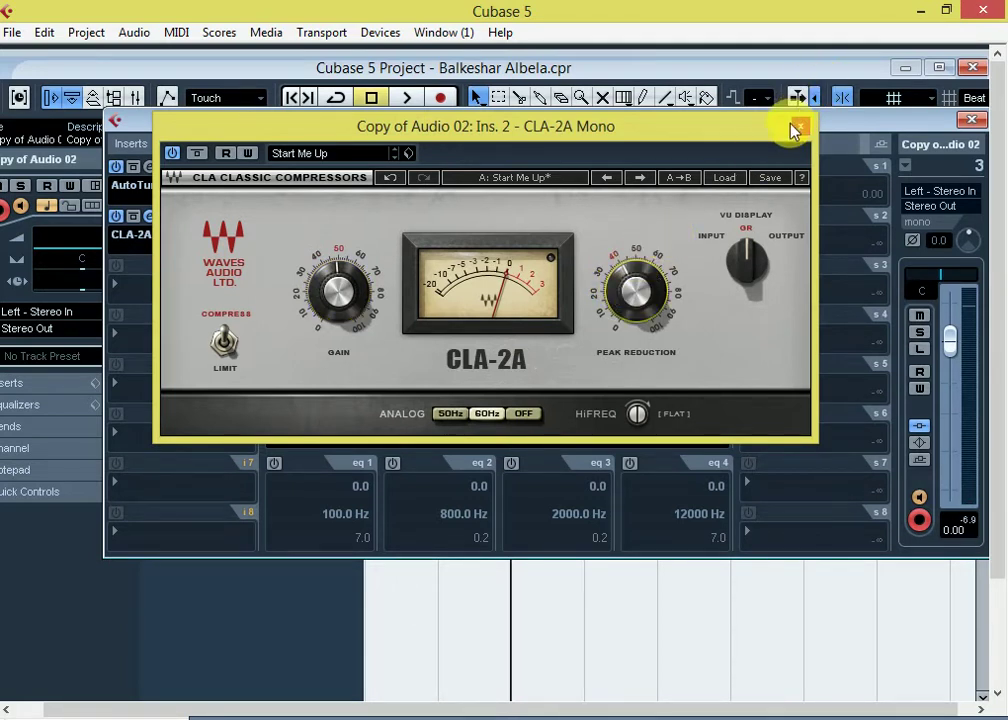
key(space)
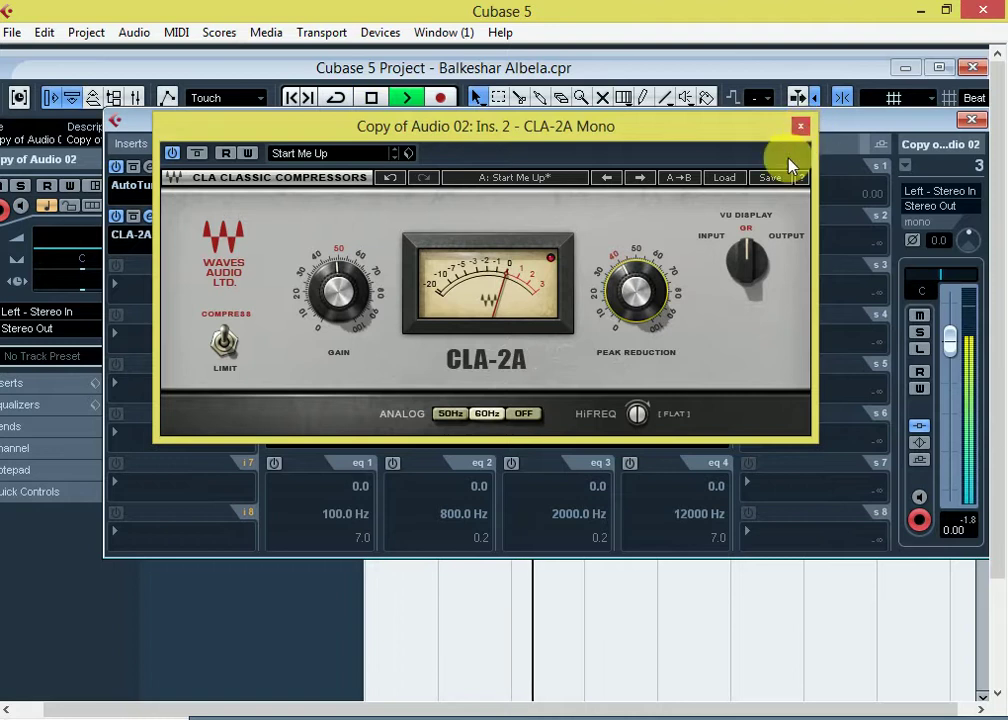
mouse_move(634, 287)
mouse_down()
mouse_move(634, 225)
mouse_move(634, 265)
mouse_up()
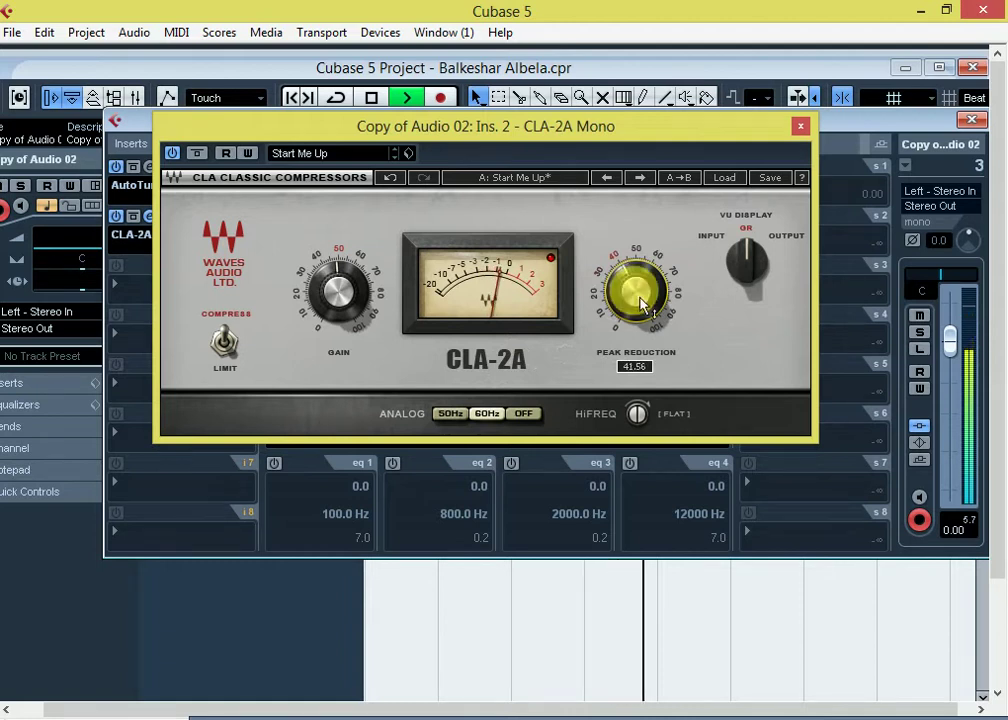
key(space)
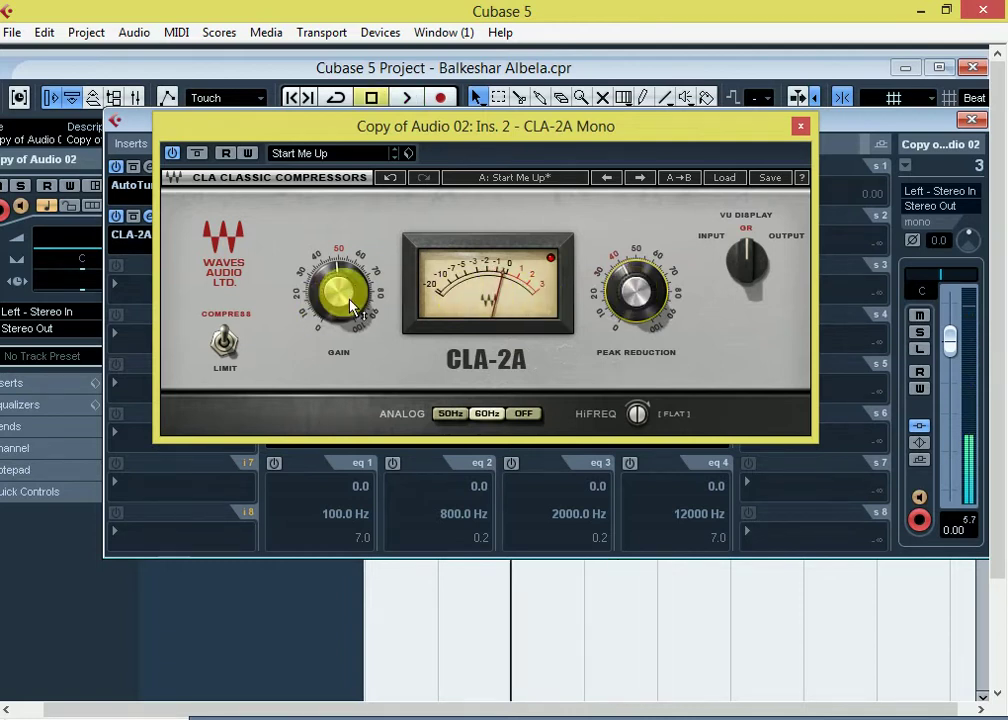
click(803, 126)
Insert the CLA-3A Mono compressor in the third insert slot and bring its whole window into view.
click(166, 287)
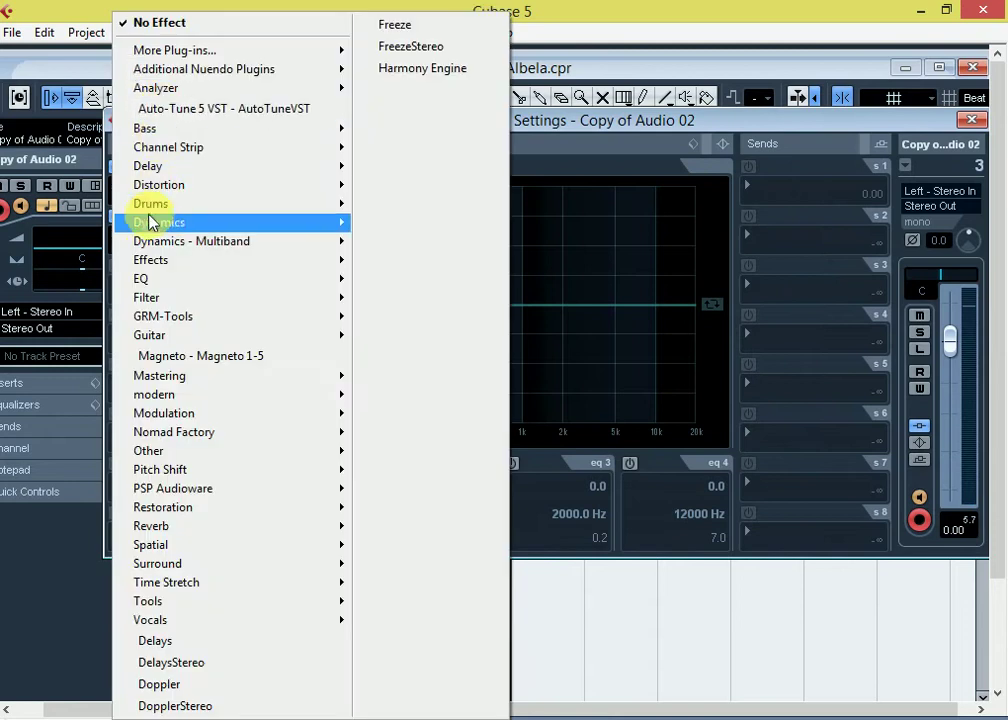
mouse_move(294, 258)
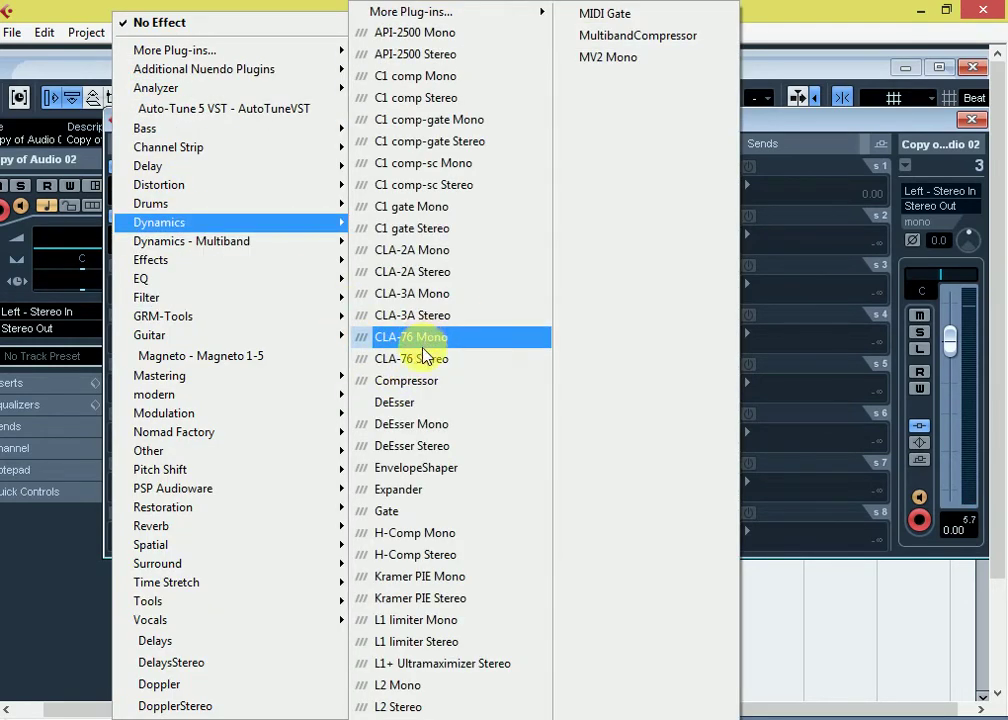
click(414, 297)
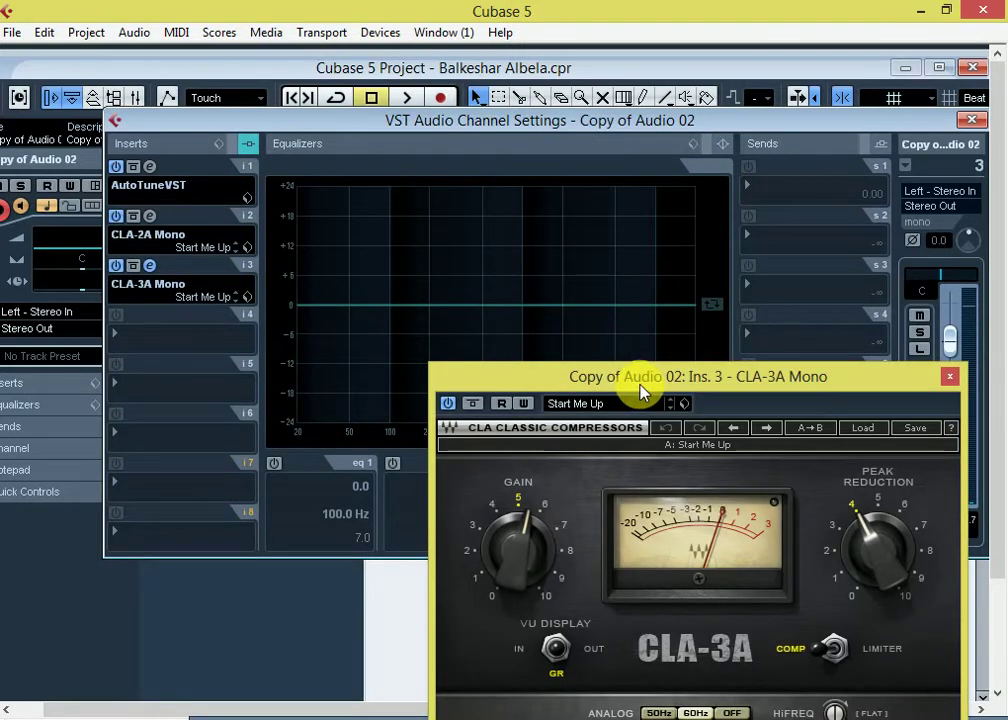
drag(643, 388, 522, 229)
Set the CLA-3A's gain and peak reduction to about 5 each during playback, then stop and close the plug-in.
key(space)
mouse_move(405, 405)
mouse_down()
mouse_move(400, 386)
mouse_move(400, 401)
mouse_up()
drag(755, 403, 755, 395)
key(space)
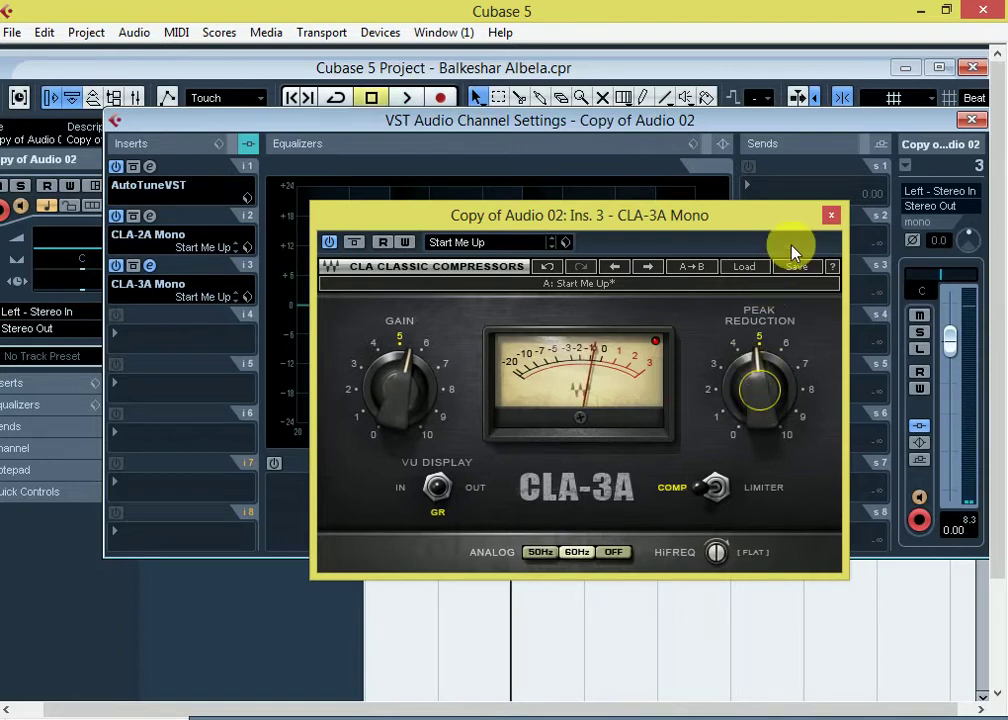
click(828, 216)
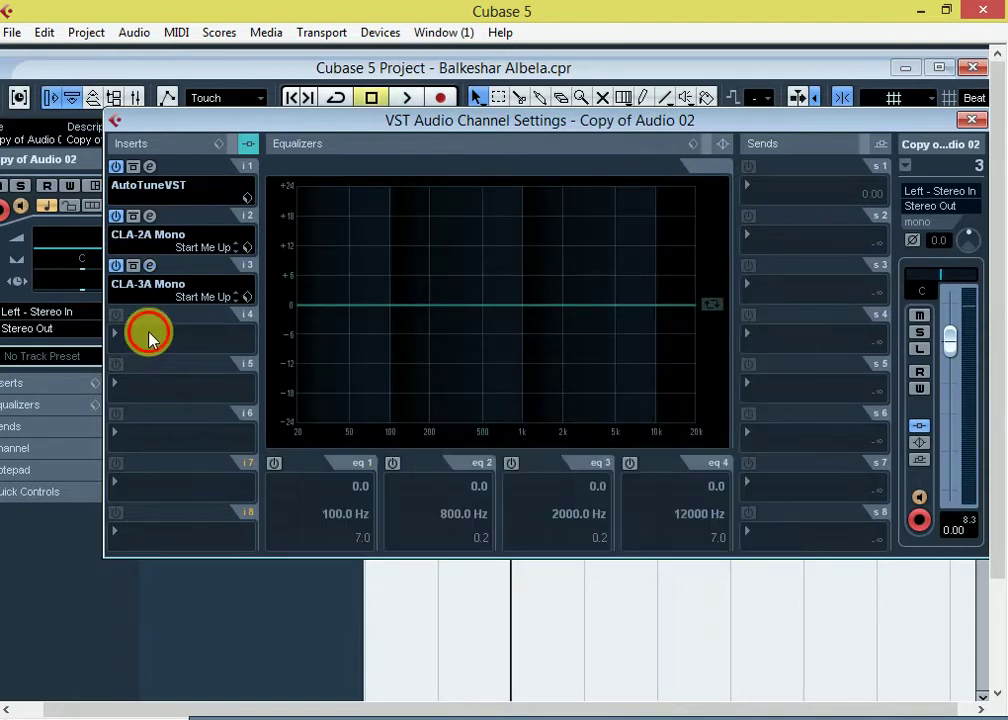
Insert the Compressor in the fourth insert slot and load its Snare In Your Face preset.
click(150, 338)
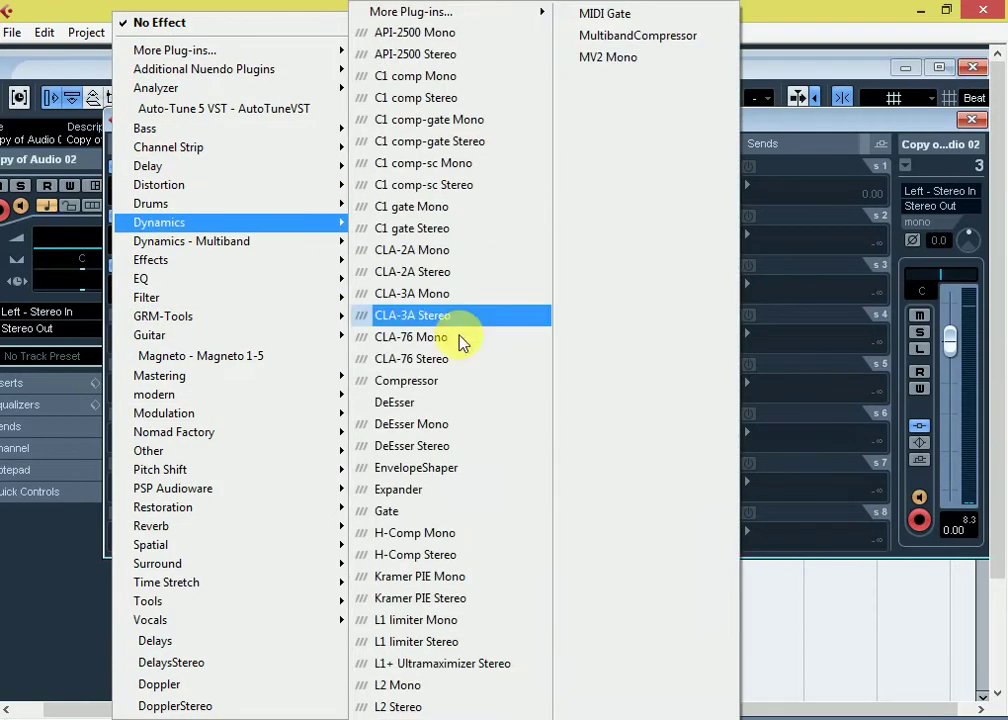
click(428, 391)
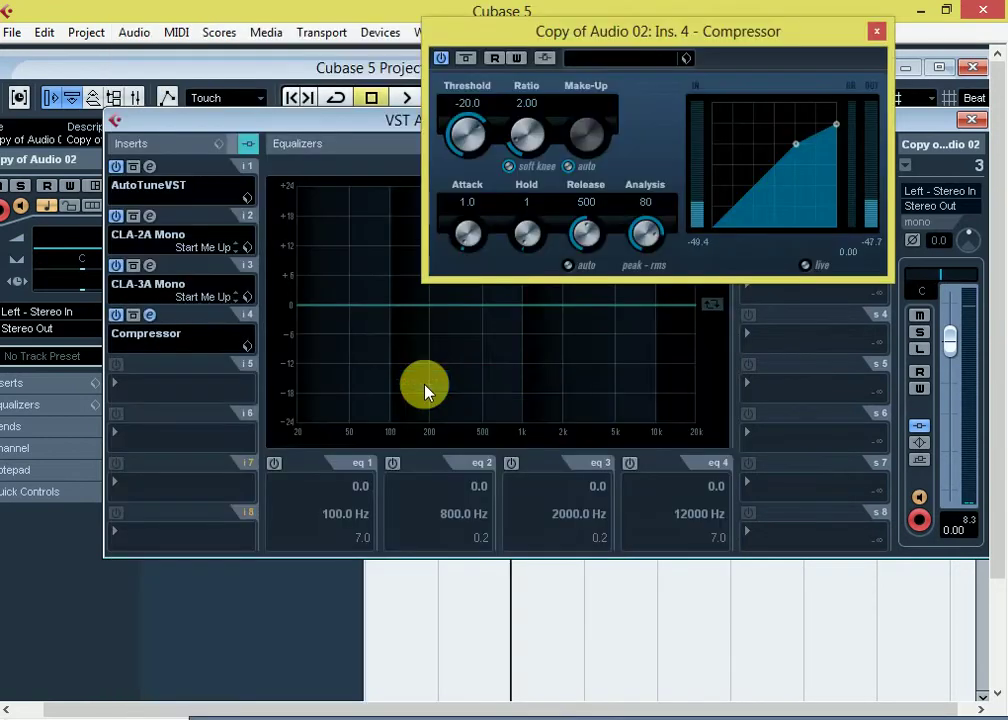
click(568, 60)
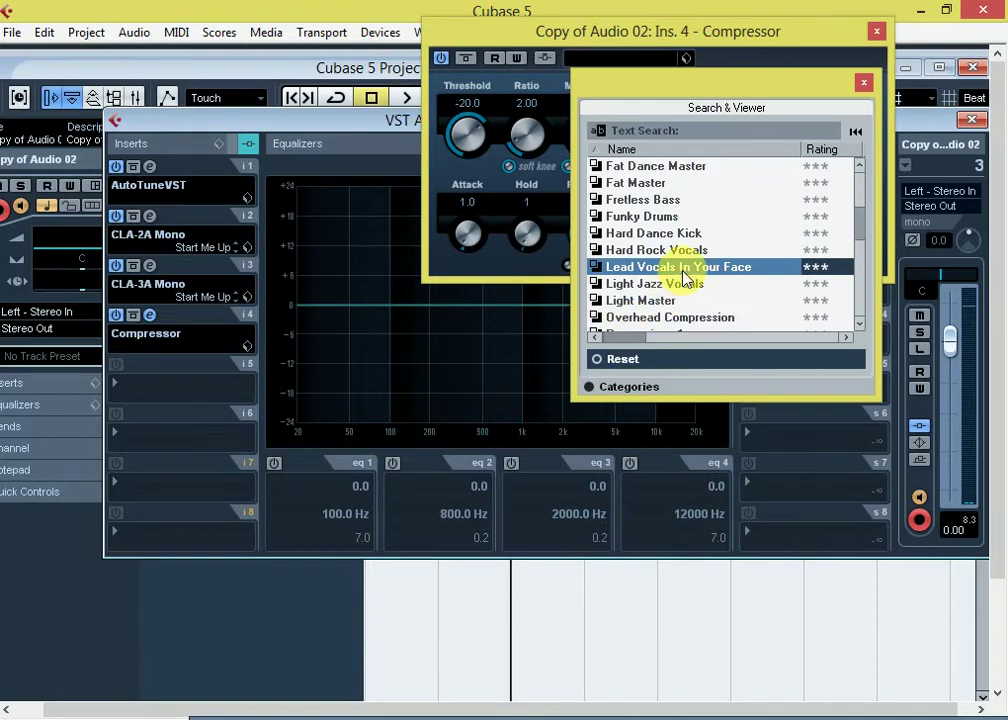
scroll(688, 328, down, 5)
scroll(688, 328, up, 1)
scroll(688, 328, up, 2)
scroll(689, 322, down, 7)
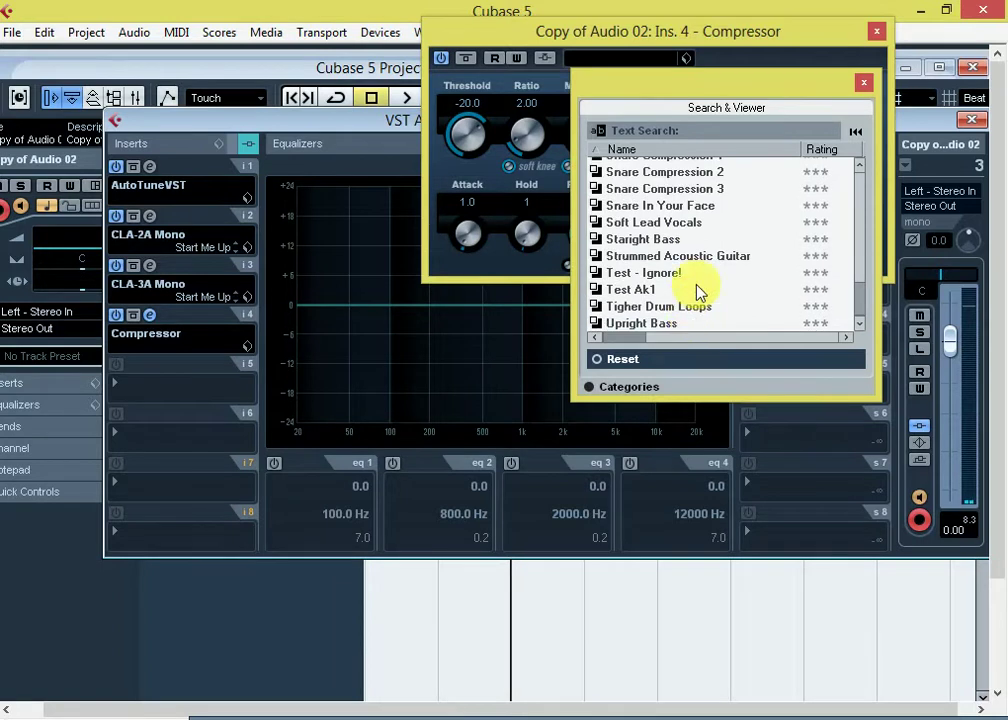
scroll(697, 289, up, 2)
scroll(697, 289, up, 5)
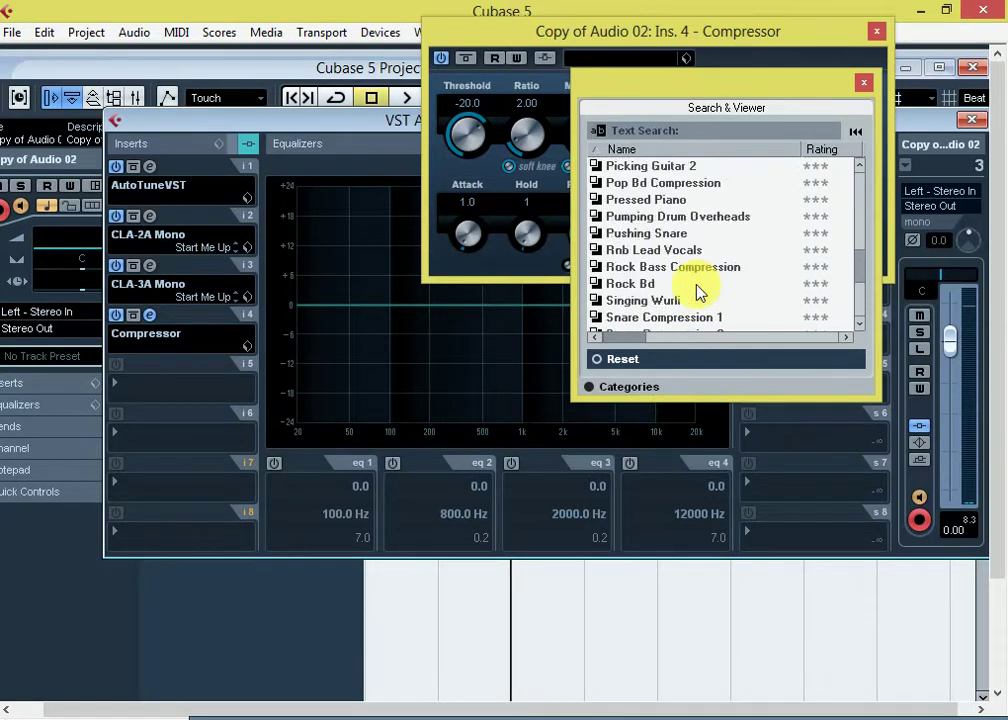
scroll(697, 289, up, 3)
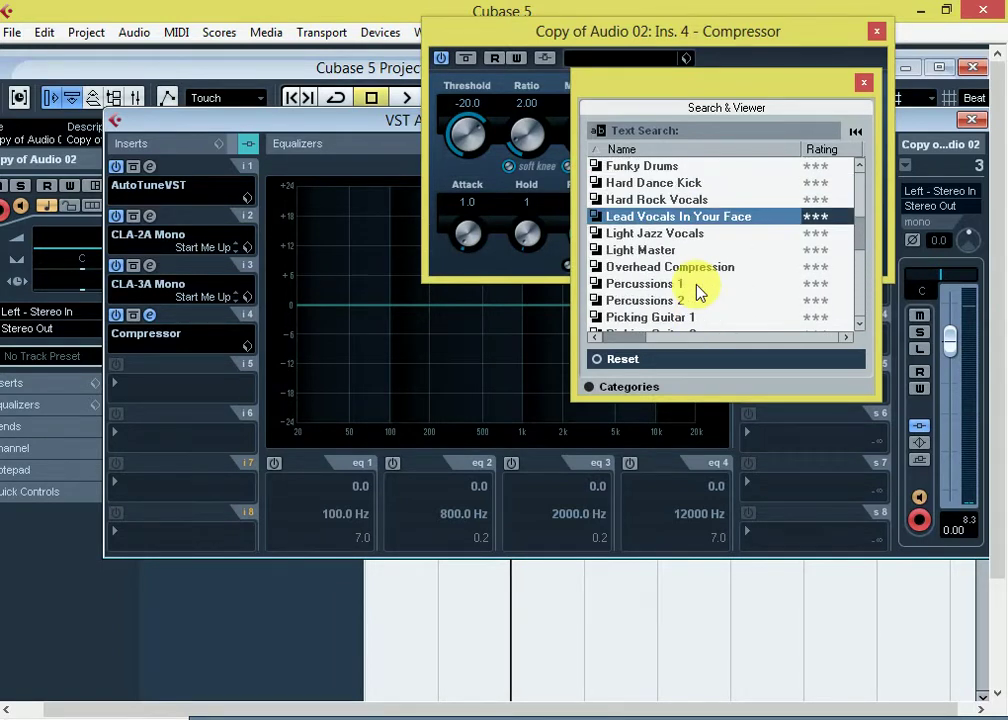
scroll(697, 289, up, 6)
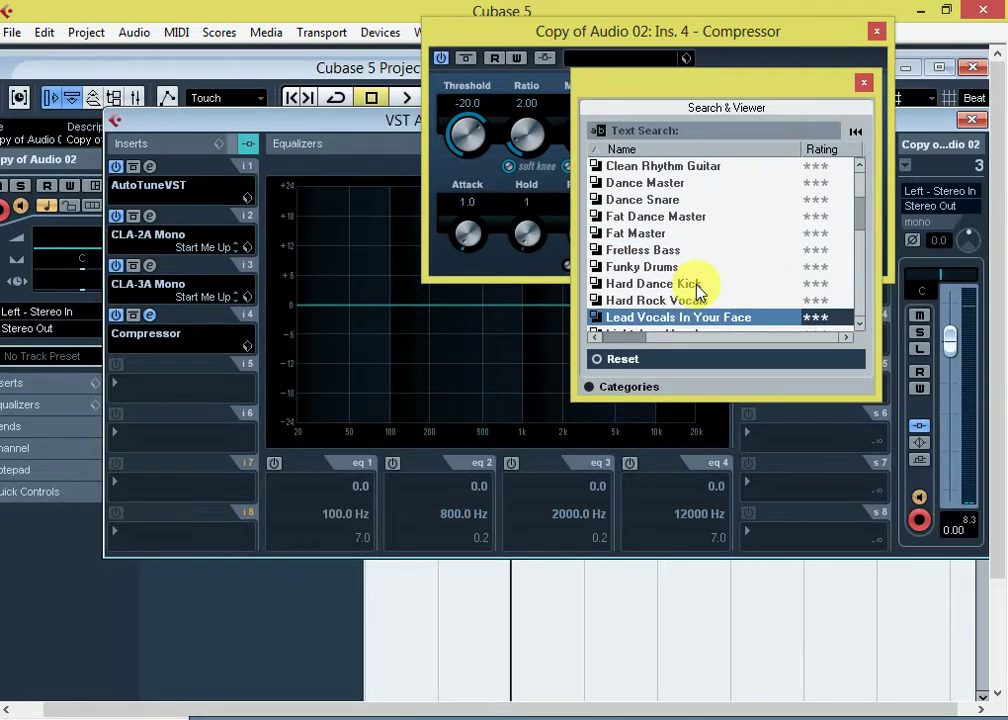
scroll(697, 289, up, 1)
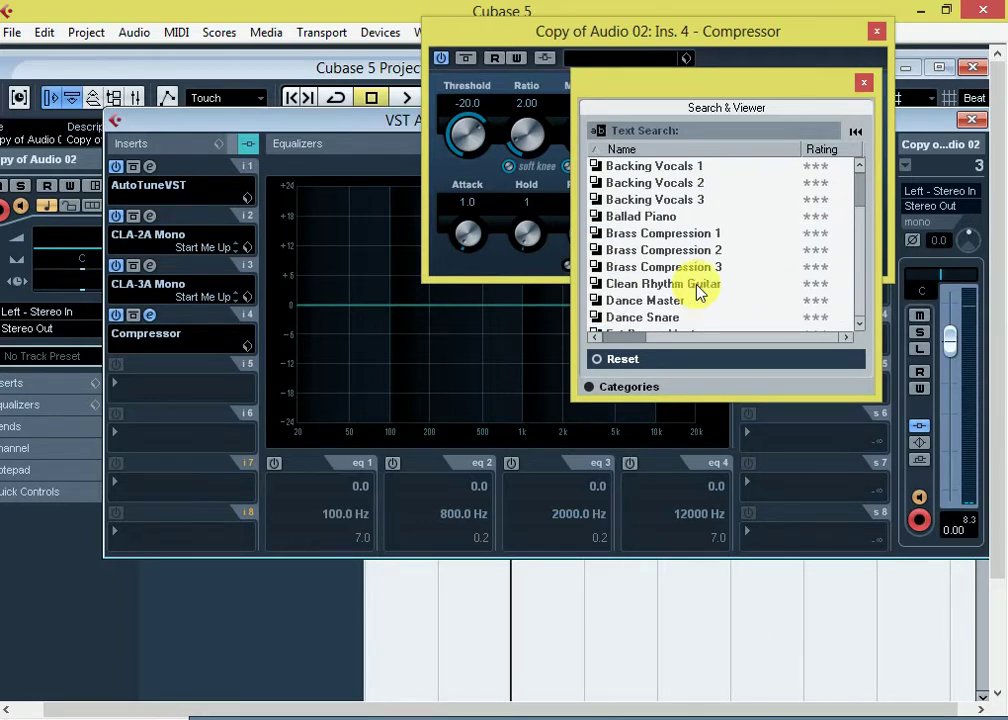
scroll(697, 289, down, 2)
scroll(697, 289, down, 7)
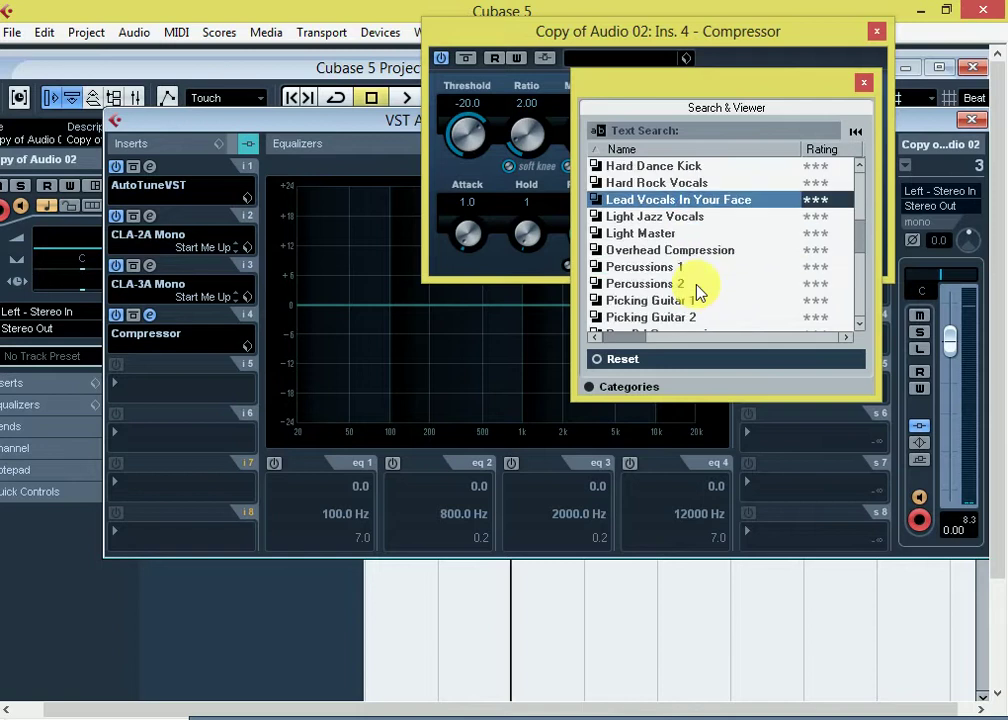
scroll(697, 290, down, 7)
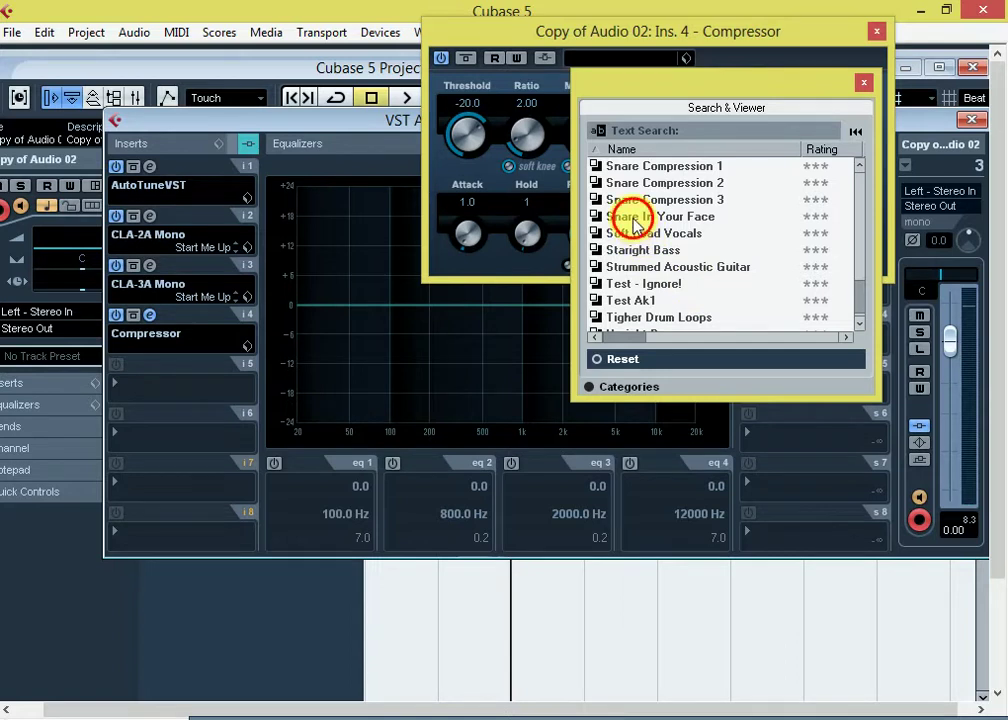
double_click(633, 217)
Set the Compressor's ratio to 2.05 during playback and switch its make-up gain from automatic to 13.1.
key(space)
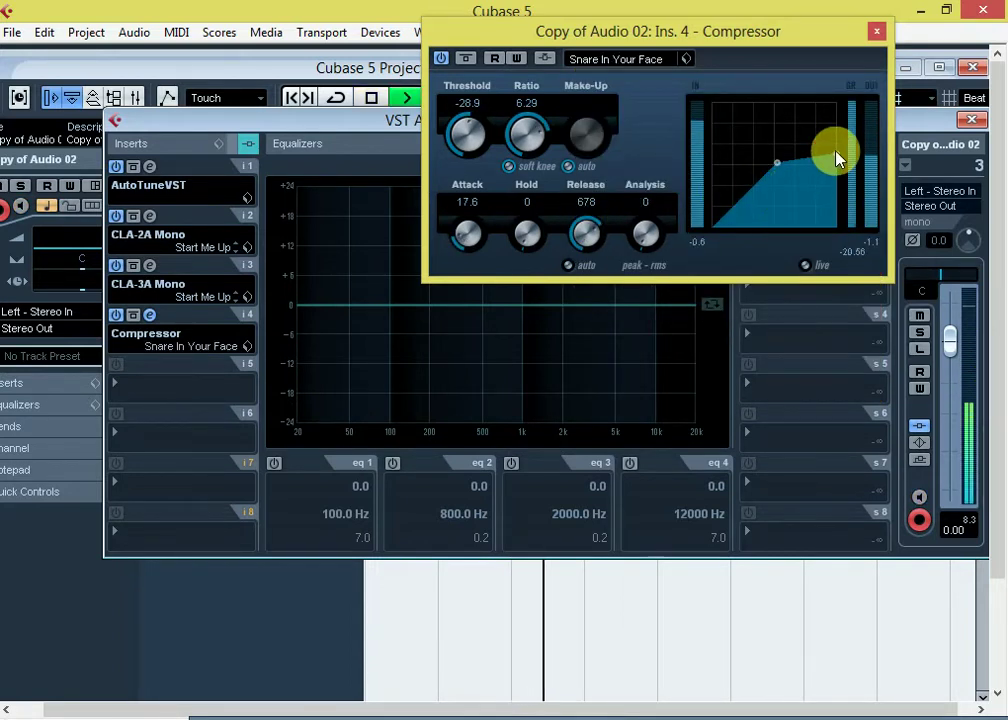
drag(838, 158, 832, 101)
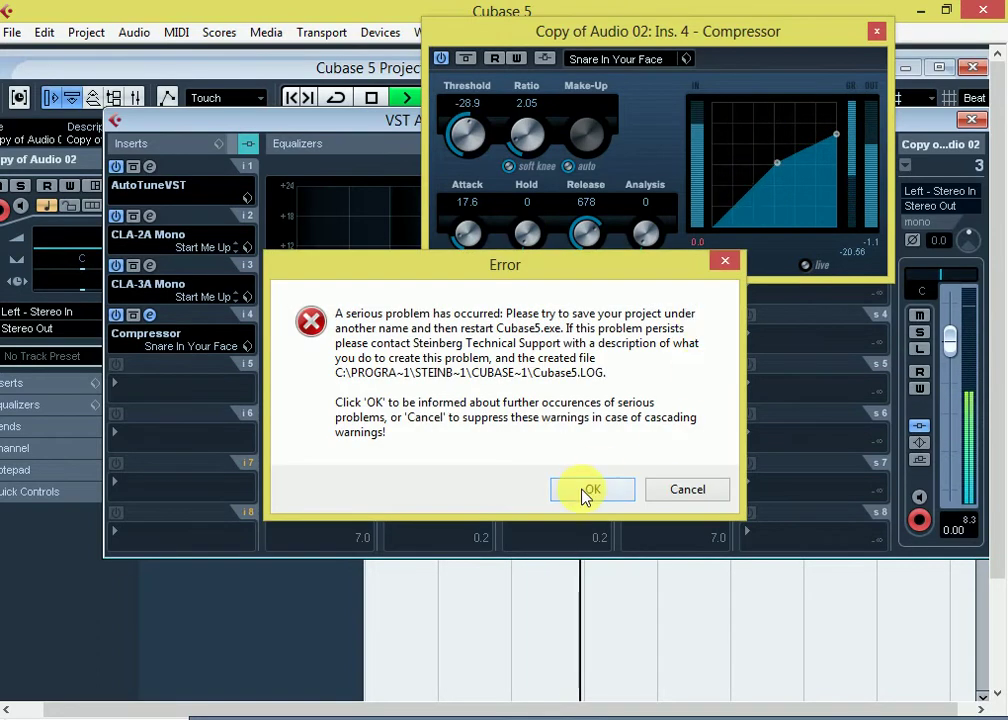
click(586, 492)
click(568, 166)
drag(595, 148, 580, 95)
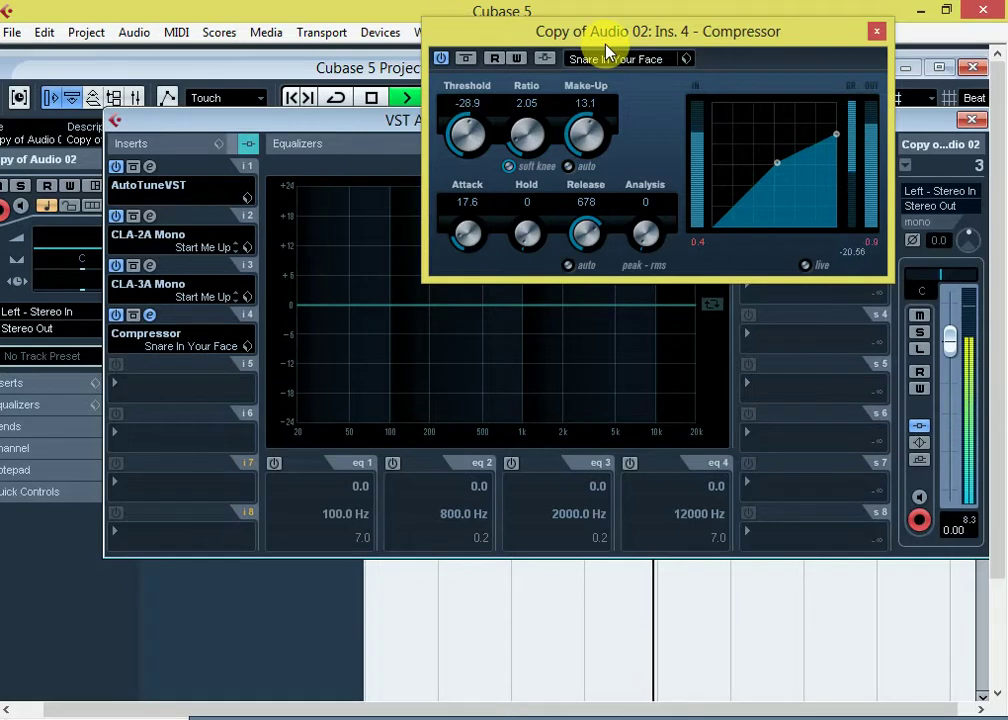
Set the Compressor's ratio to 1.71 and make-up gain to 13.0, dismissing the error dialogs, and close the plug-in.
drag(813, 147, 770, 207)
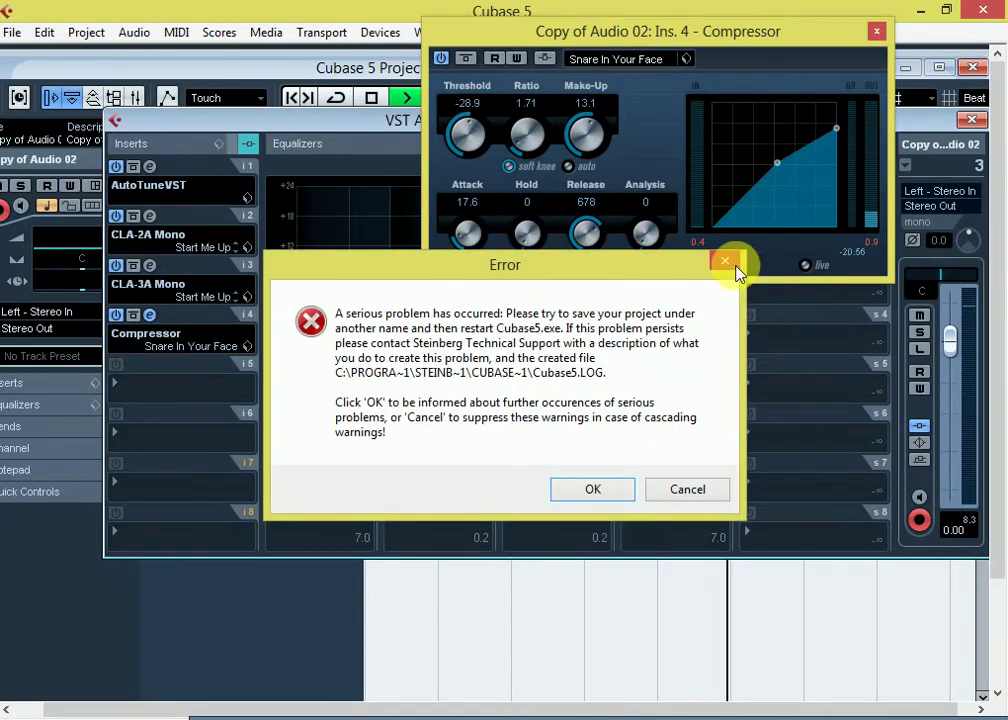
click(601, 488)
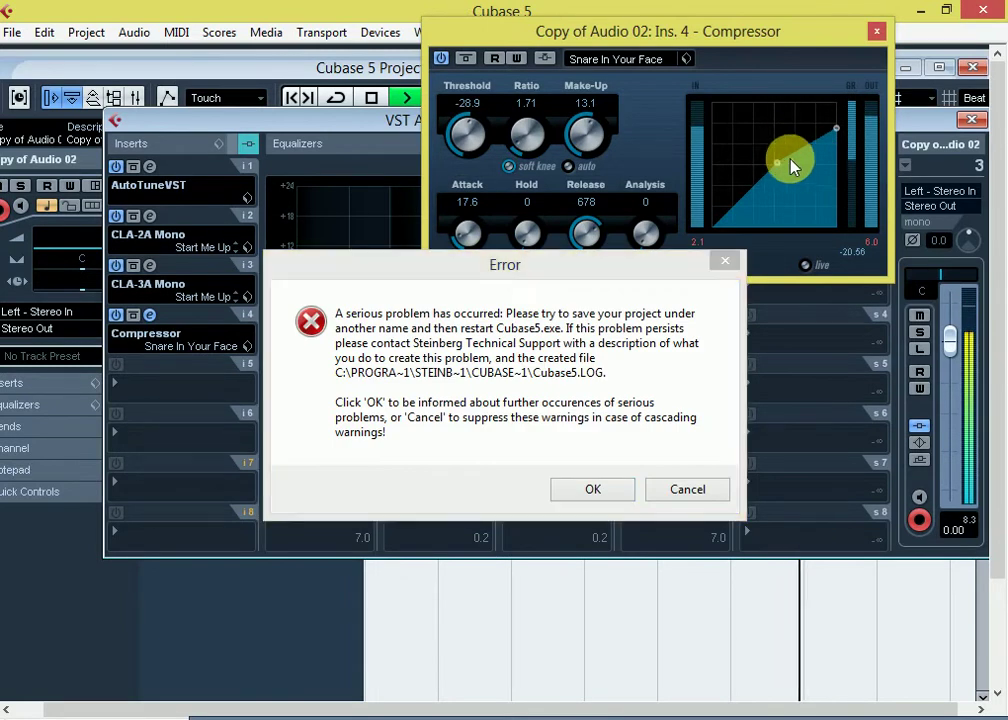
click(579, 493)
drag(590, 123, 611, 172)
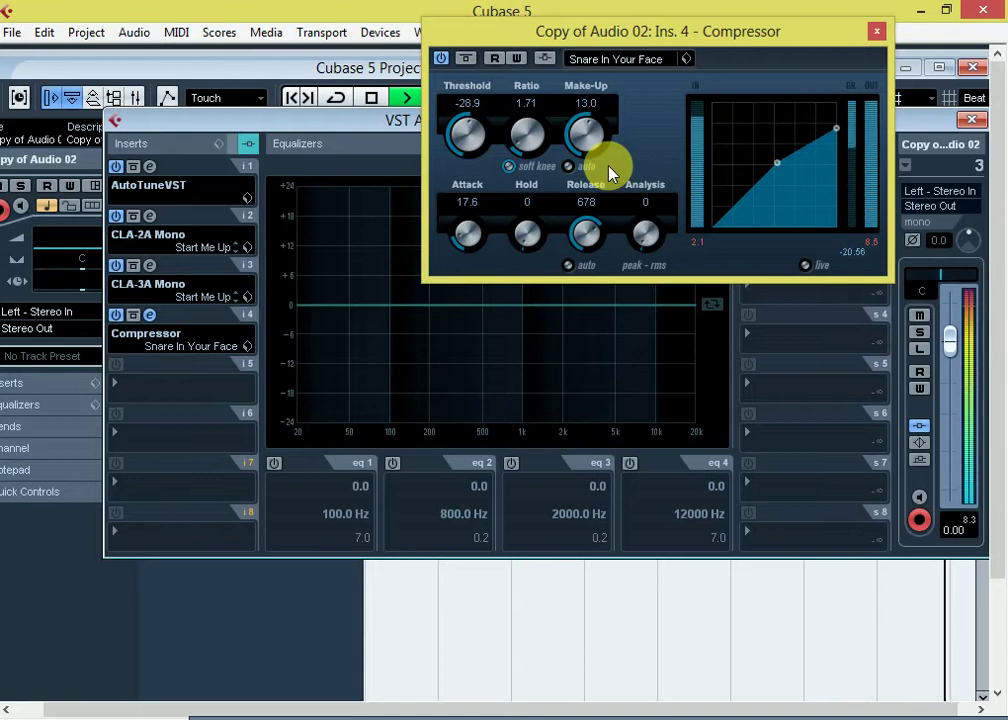
click(876, 35)
Insert the Maximizer in the fifth insert slot and play the track through it.
click(165, 393)
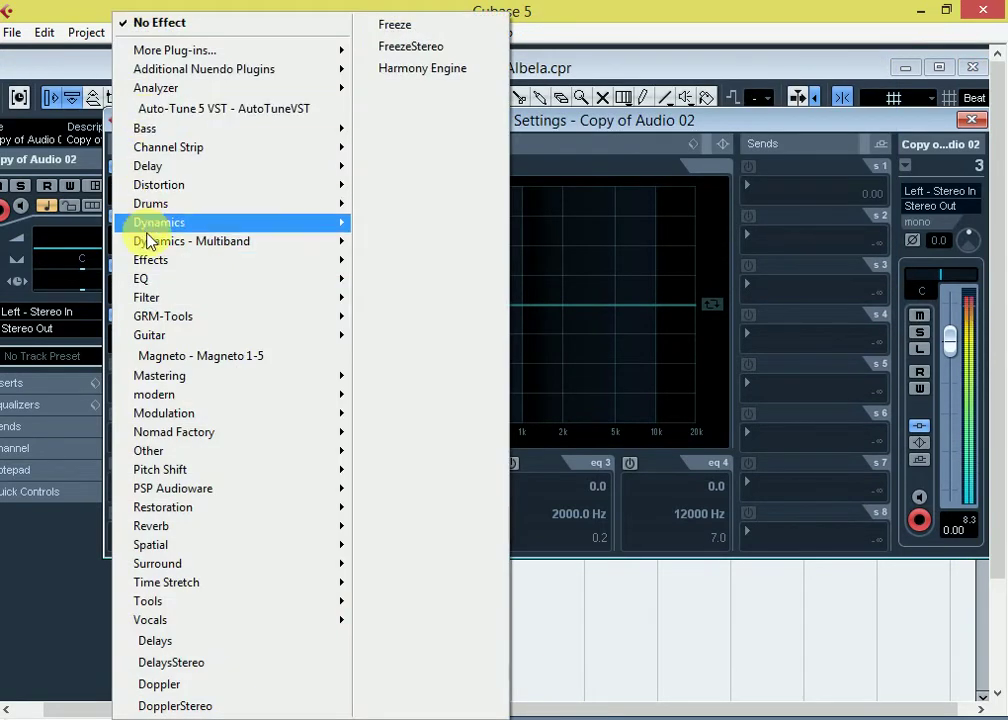
mouse_move(157, 231)
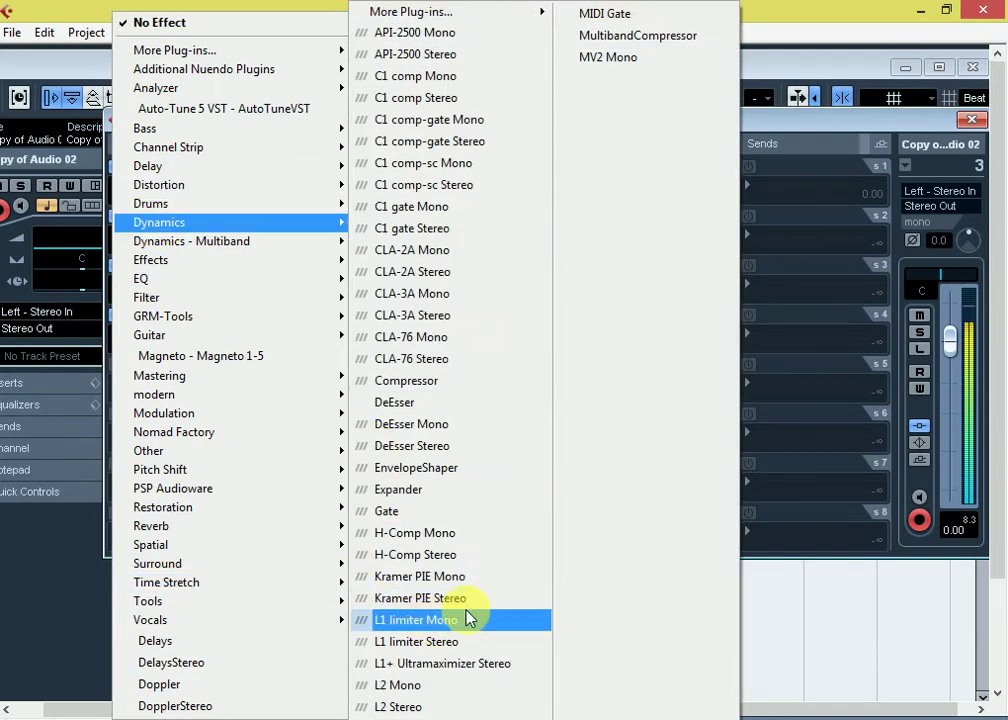
click(412, 706)
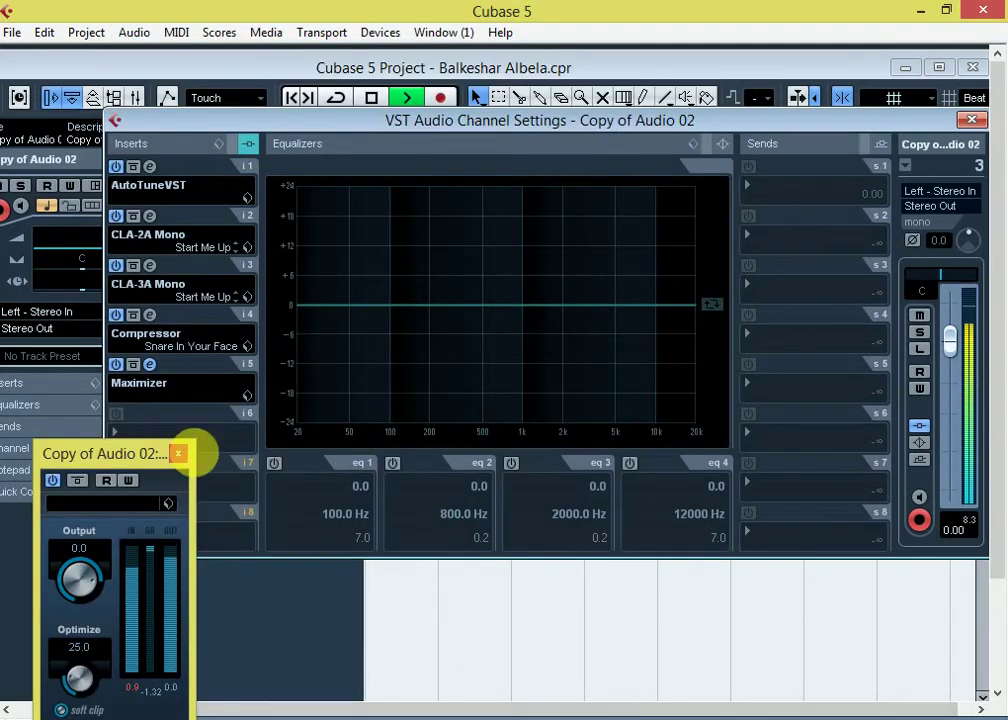
drag(128, 452, 618, 211)
click(541, 447)
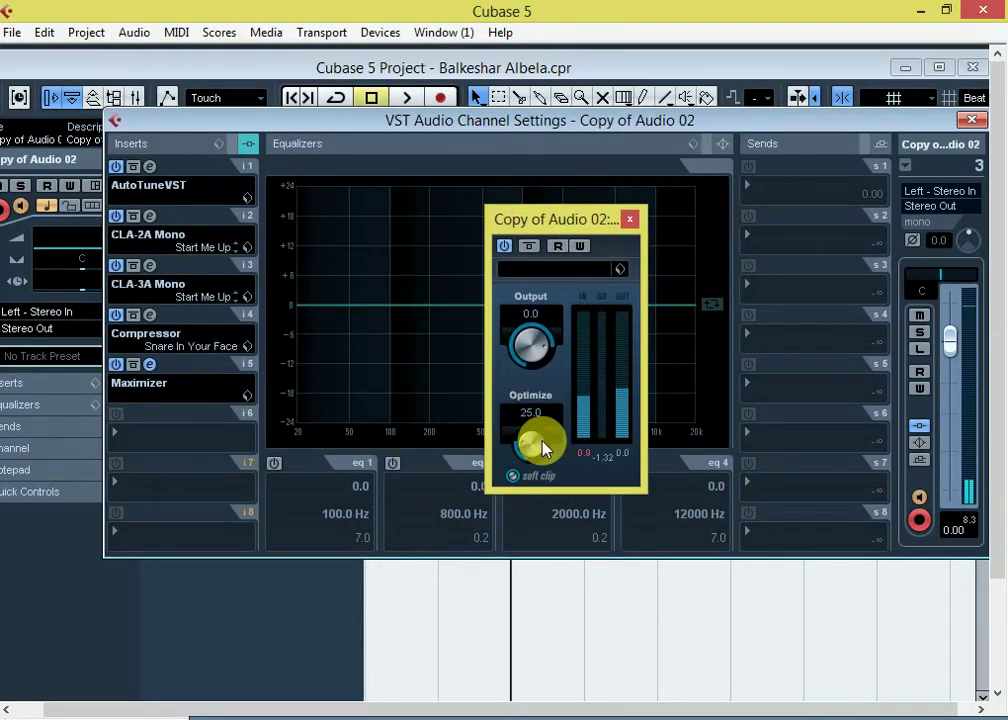
key(space)
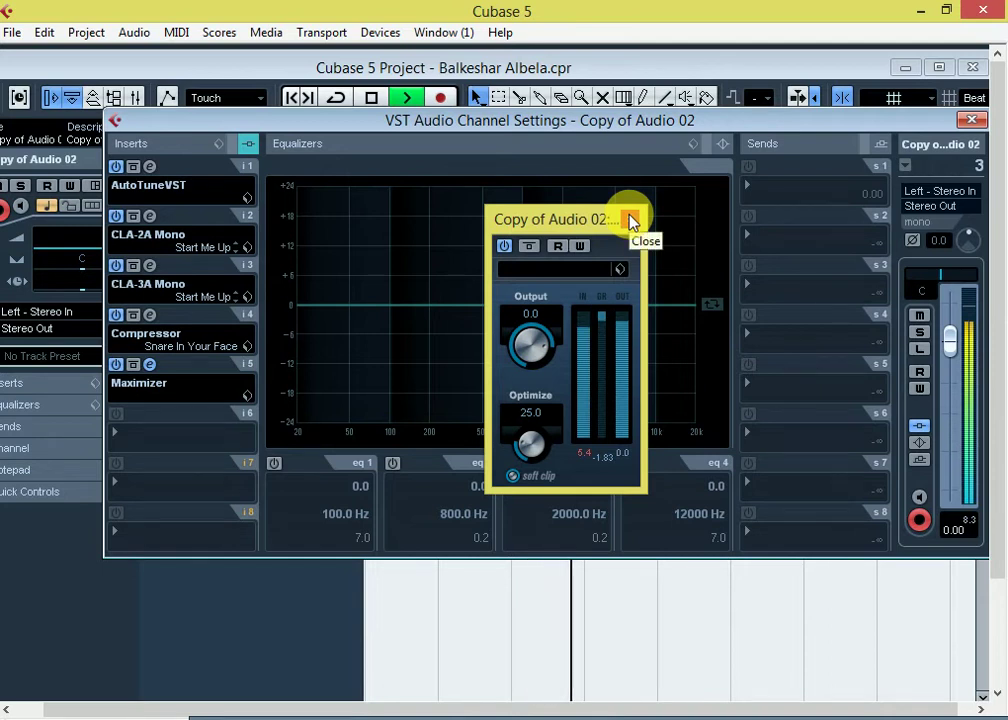
Open the CLA-2A Mono editor from the second insert slot and arrange it above the Maximizer window.
click(149, 217)
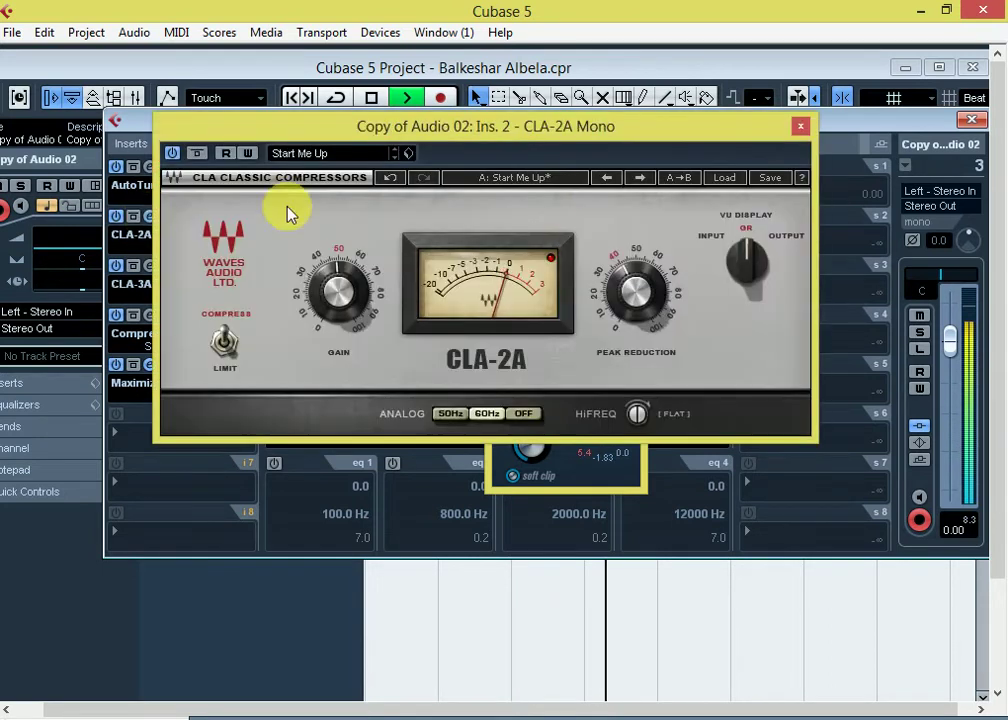
drag(533, 130, 455, 29)
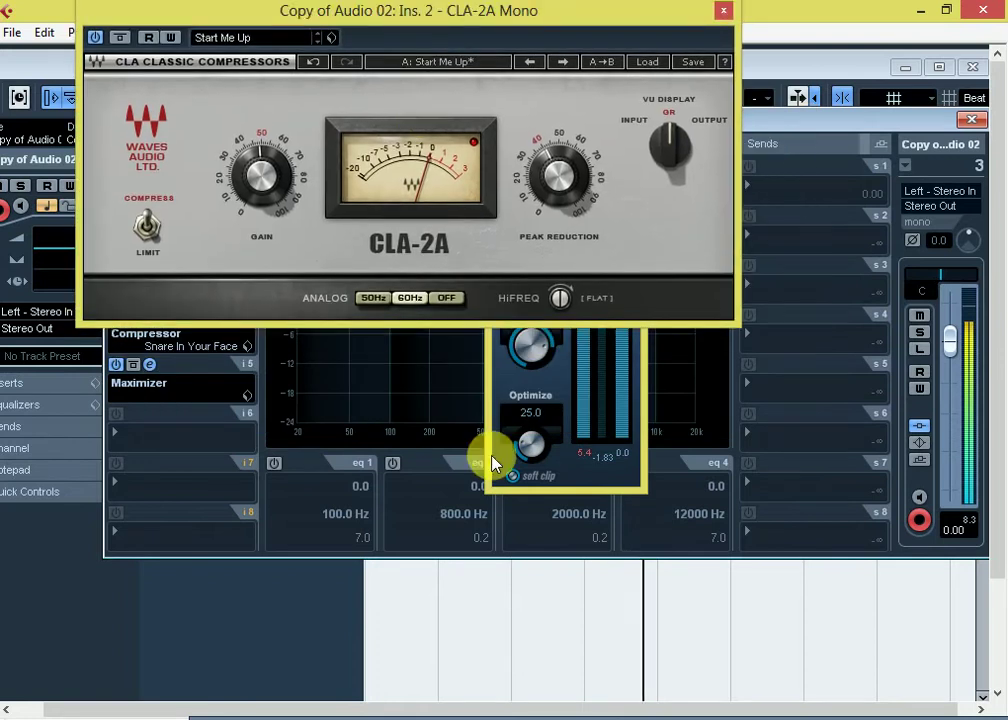
click(497, 402)
drag(535, 219, 690, 303)
drag(418, 11, 535, 20)
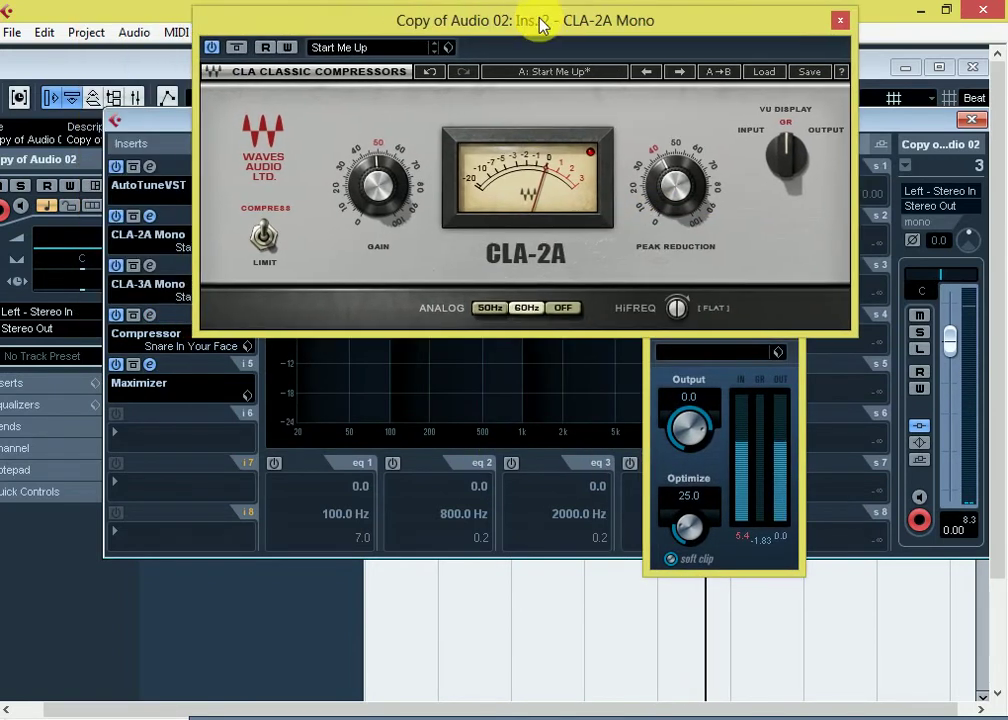
Open the CLA-3A Mono and Compressor editors and move both below the CLA-2A window.
click(149, 265)
drag(437, 219, 307, 527)
click(149, 316)
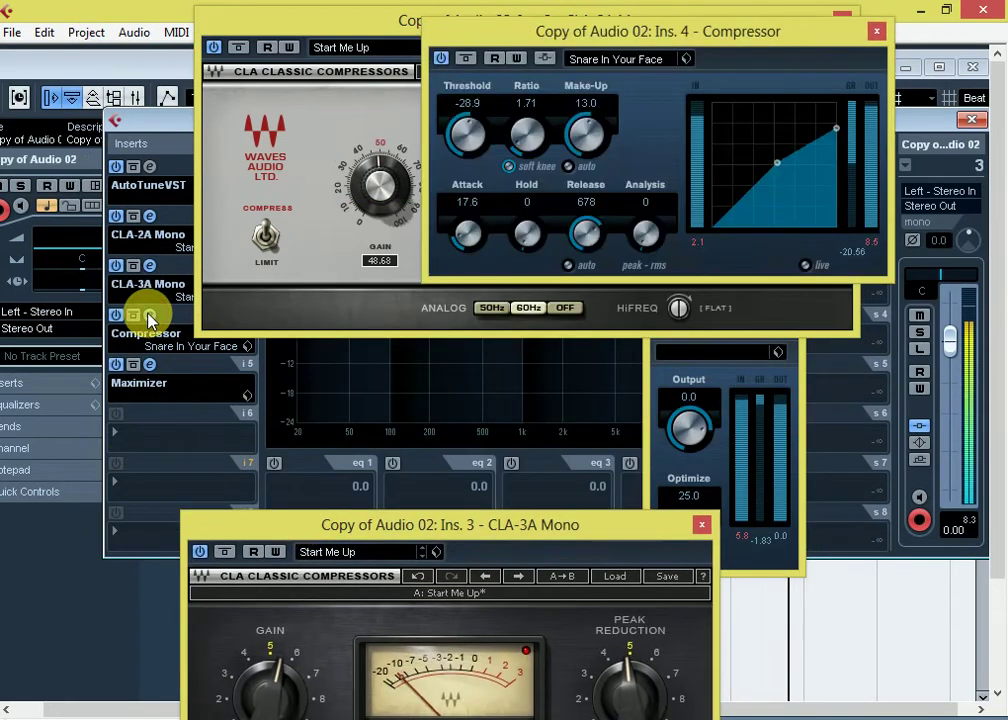
drag(490, 28, 316, 384)
Bring the Maximizer window back into view and move the Compressor window clear of it and the insert slots.
click(150, 365)
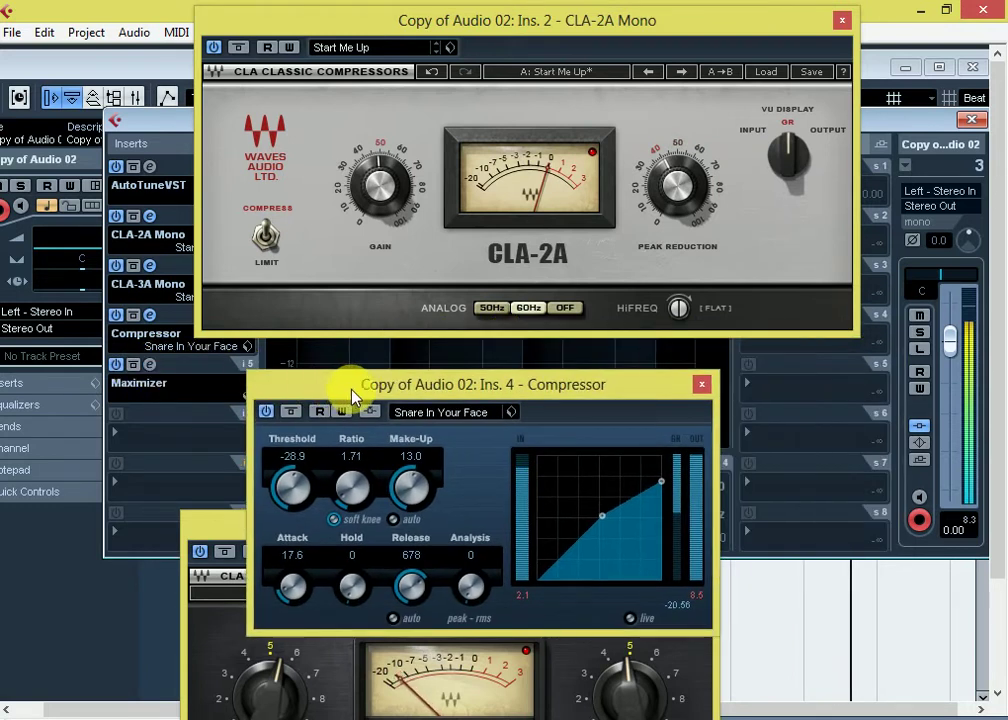
click(149, 366)
drag(536, 384, 410, 366)
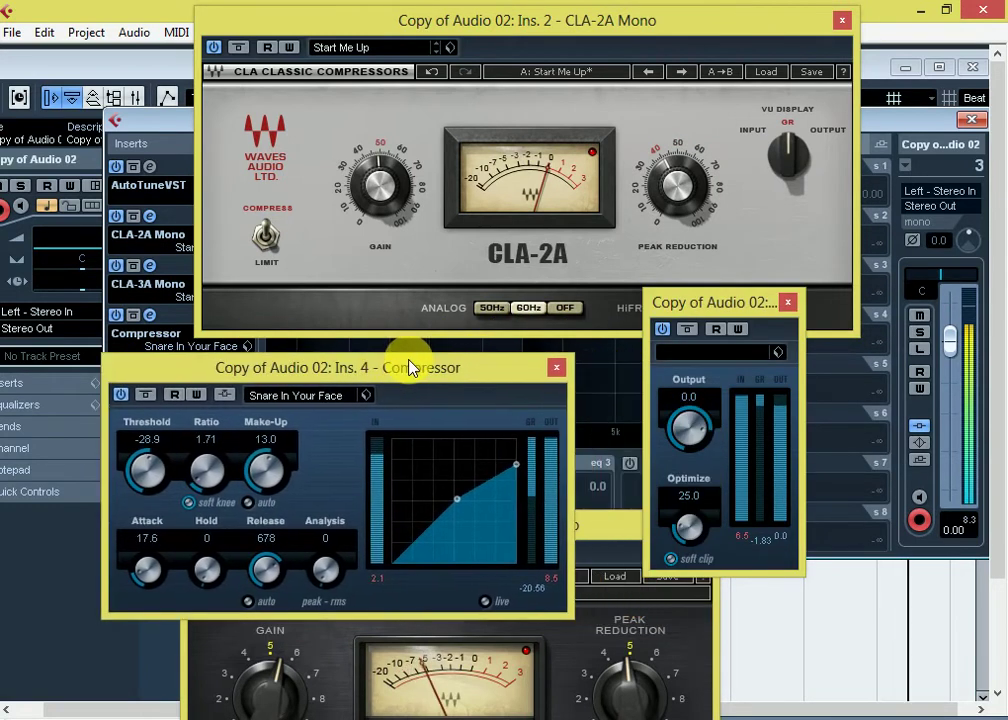
click(150, 316)
click(150, 316)
drag(266, 366, 212, 340)
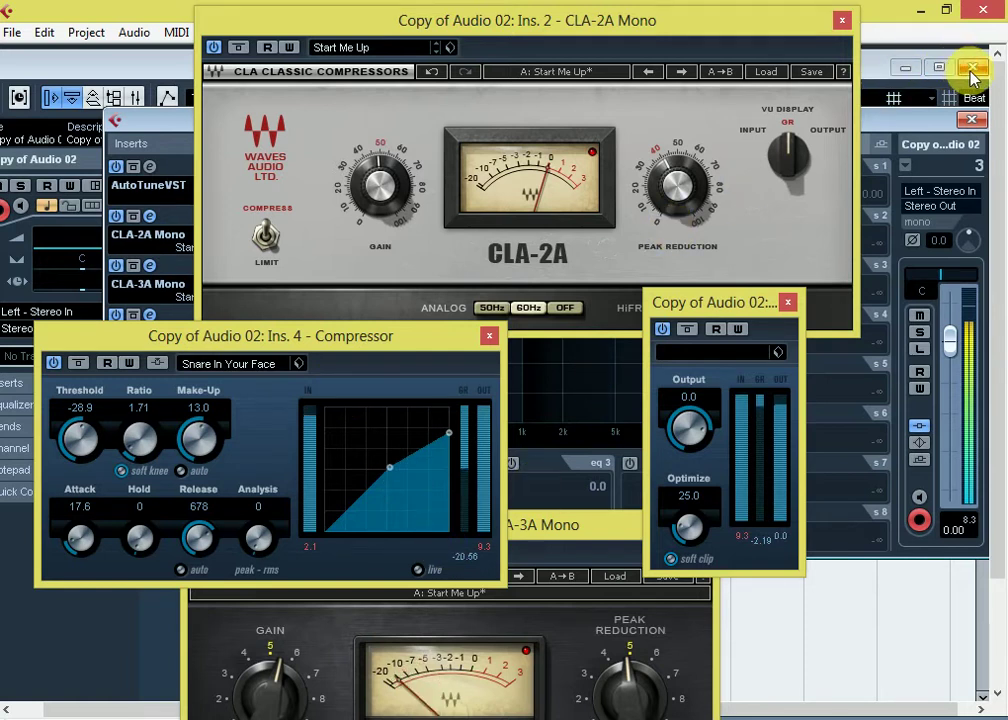
Close the channel settings and move the CLA-2A window off the timeline ruler and upper tracks.
click(974, 122)
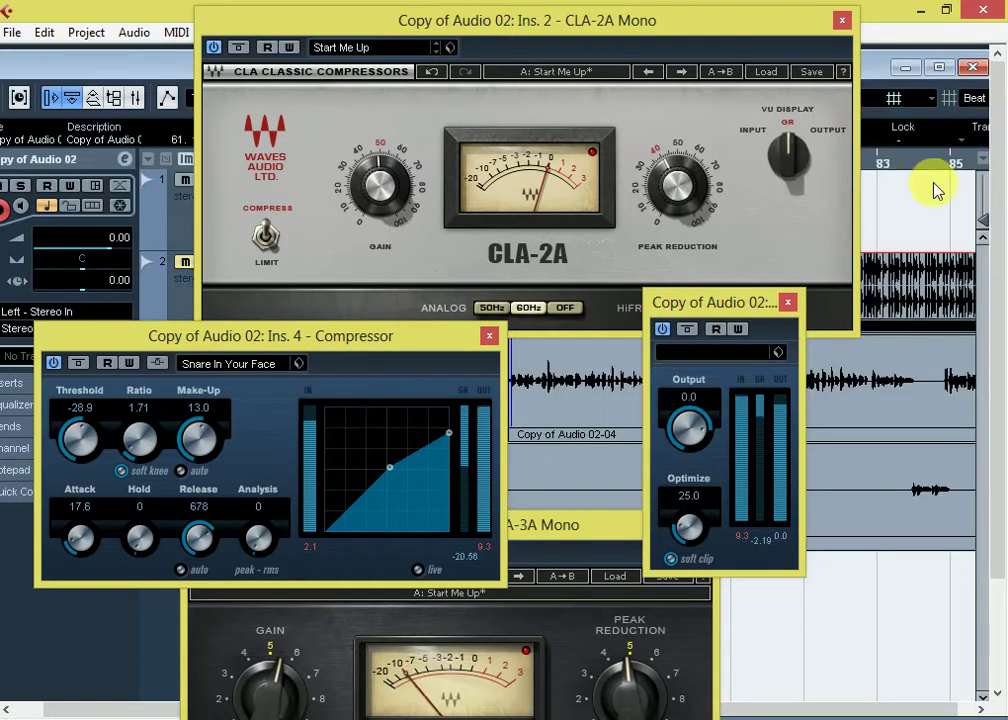
drag(688, 33, 415, 107)
drag(500, 107, 420, 472)
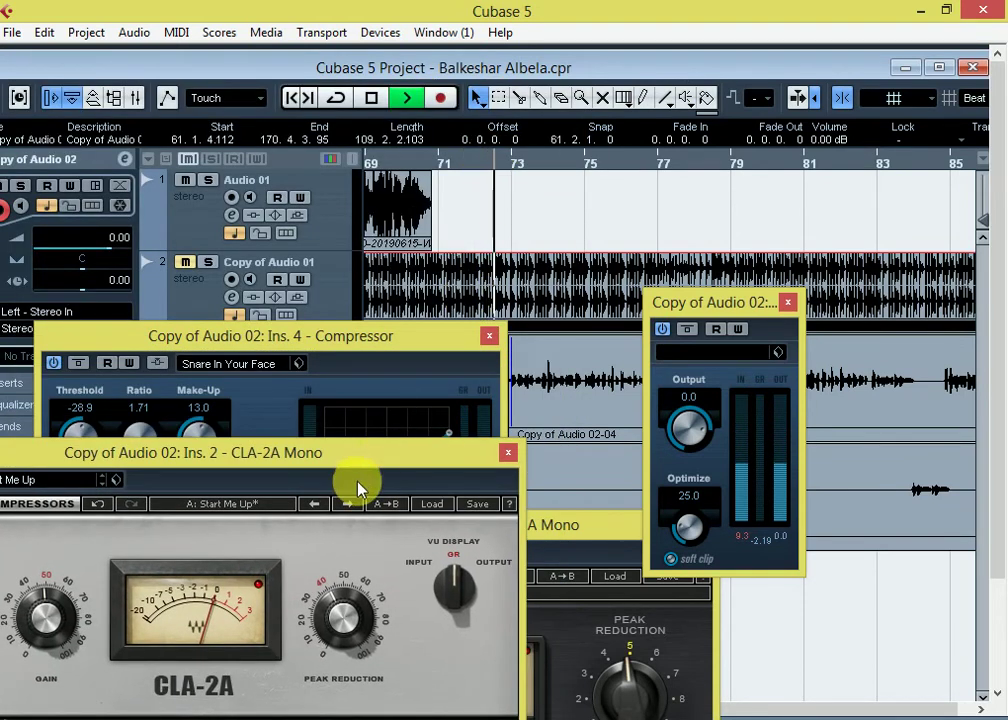
drag(342, 457, 507, 356)
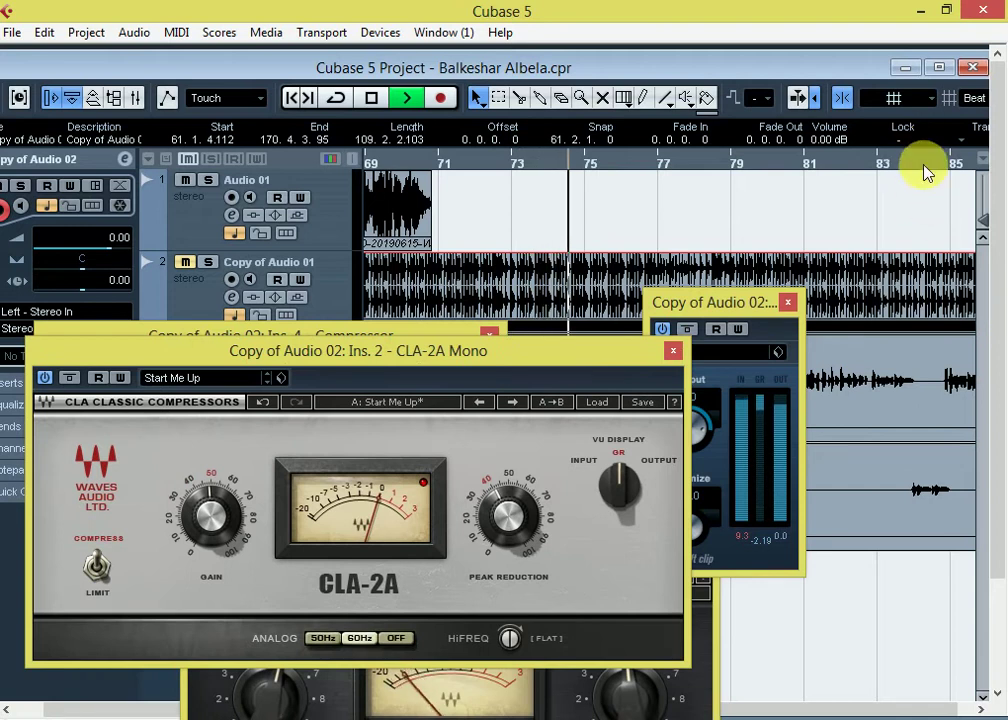
Move playback forward in stages to about bar 99, where the next Copy of Audio 02 vocal section begins.
click(708, 164)
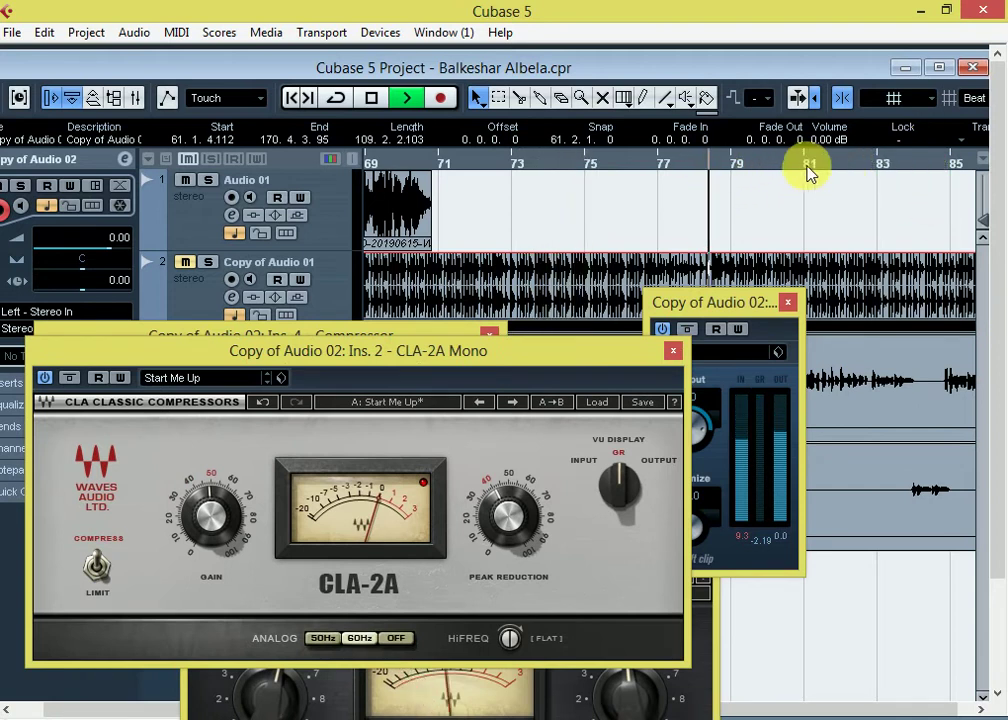
click(910, 166)
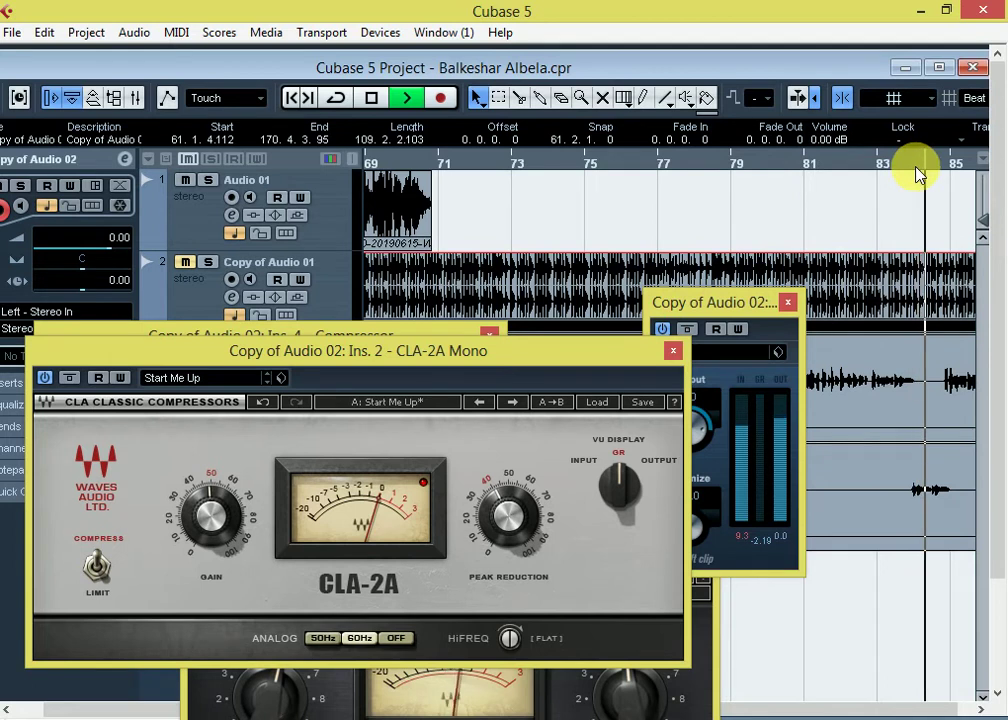
key(g)
key(g)
key(g)
key(g)
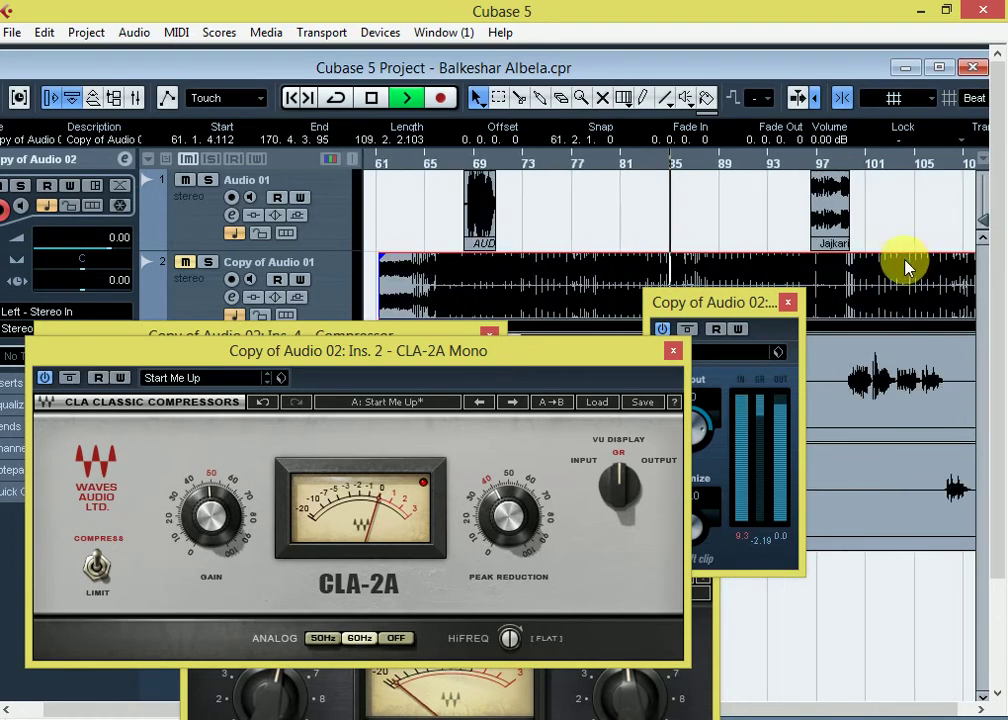
click(848, 164)
Reposition the CLA-2A window and move playback forward to about bar 109.
drag(463, 357, 498, 206)
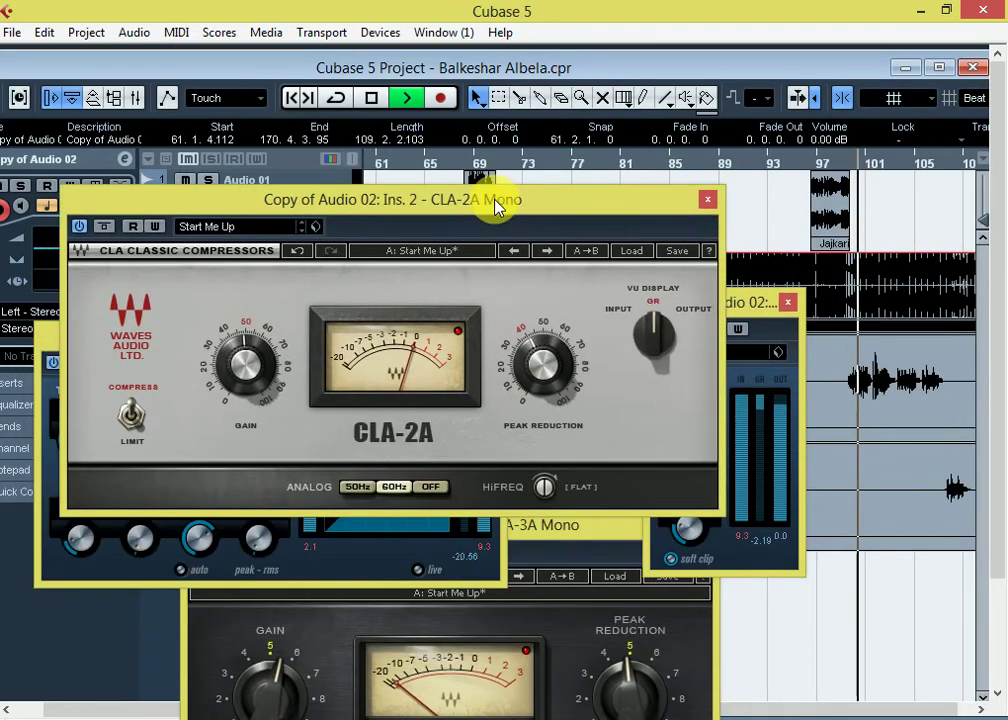
key(g)
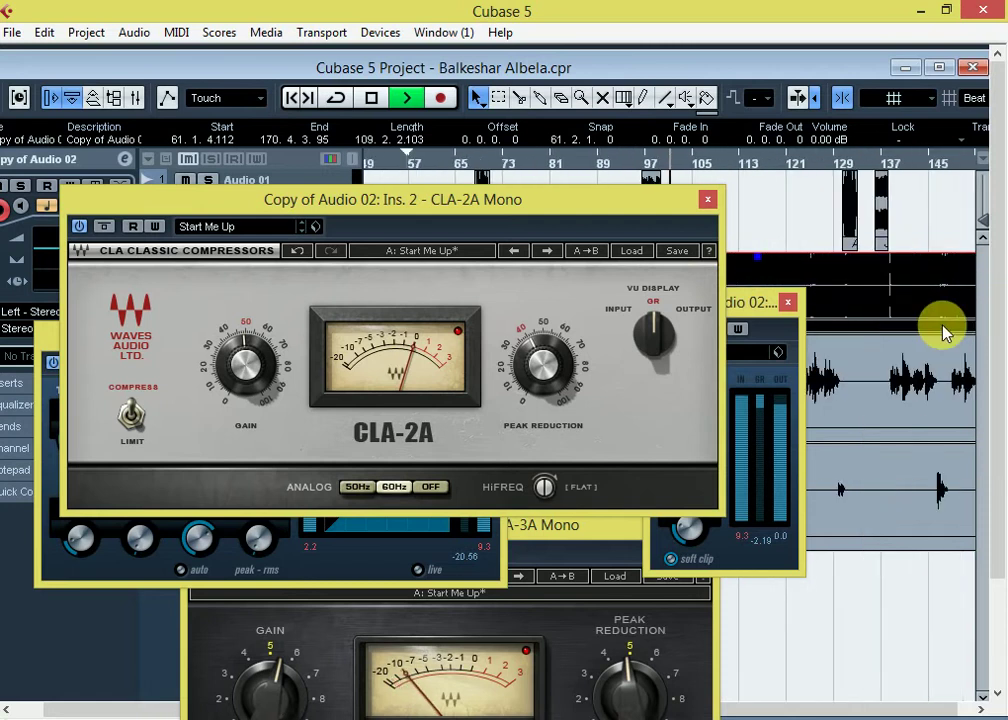
key(g)
key(h)
key(h)
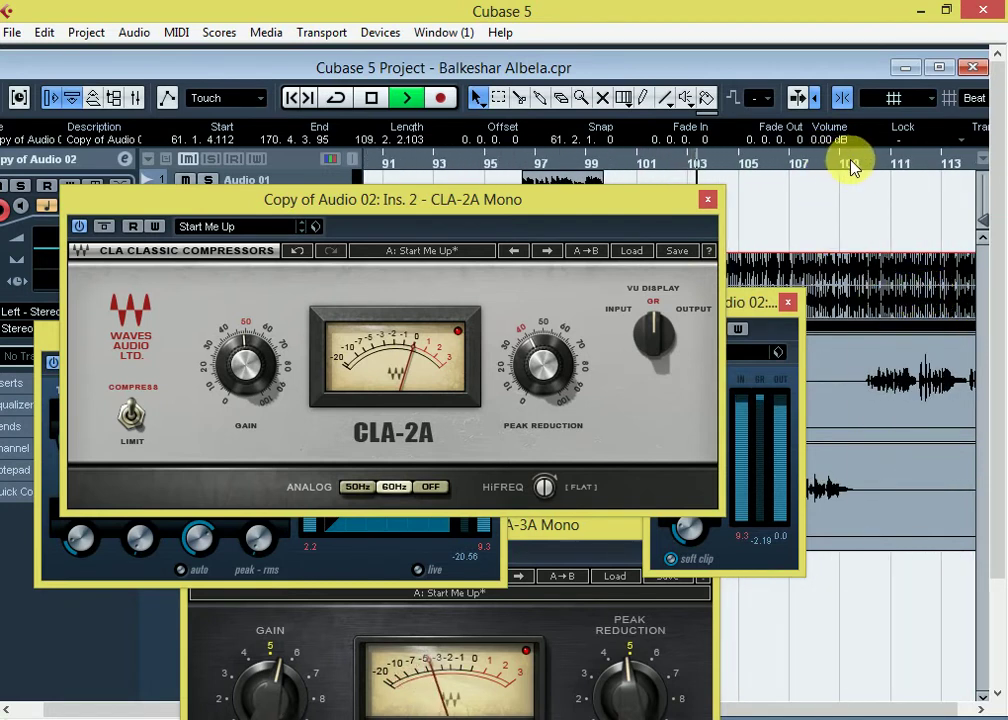
key(g)
key(g)
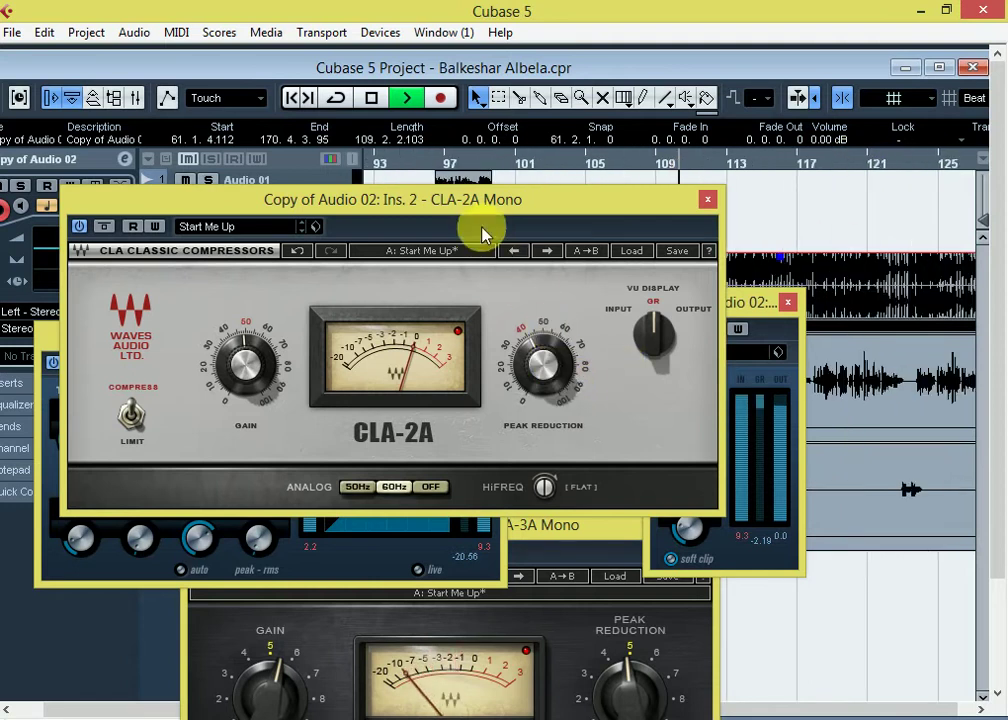
Spread the CLA-2A, Compressor and CLA-3A windows apart to expose their meters.
drag(537, 199, 691, 63)
drag(160, 338, 148, 201)
drag(270, 537, 511, 536)
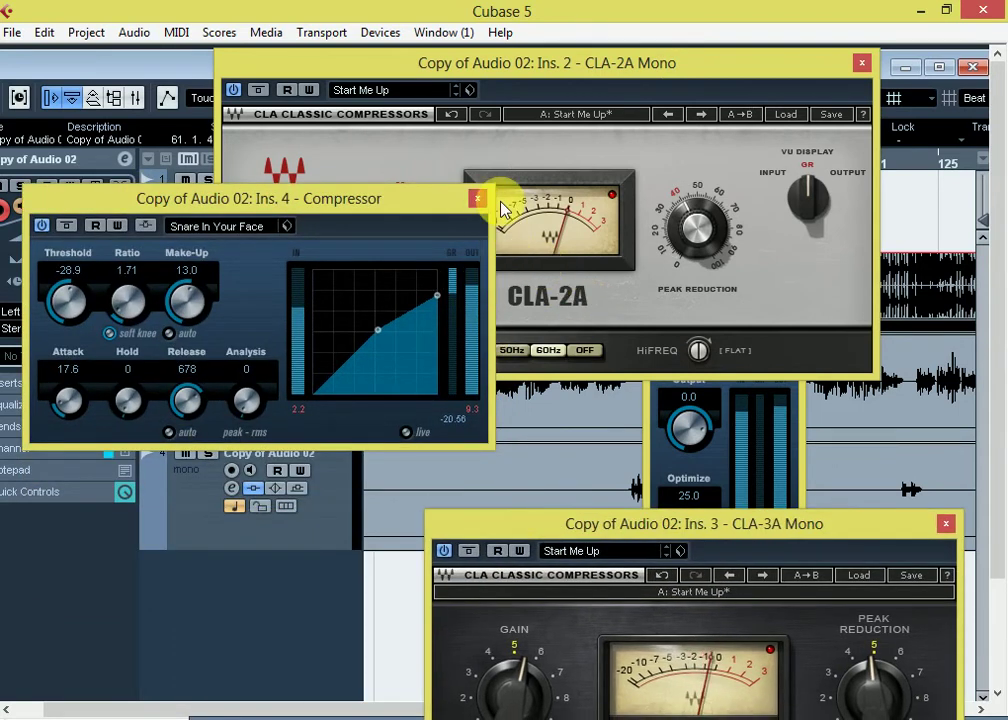
Move the plug-in windows off the track list, stop playback and turn off record-enable on the third track, Copy of Audio 02.
drag(547, 61, 862, 122)
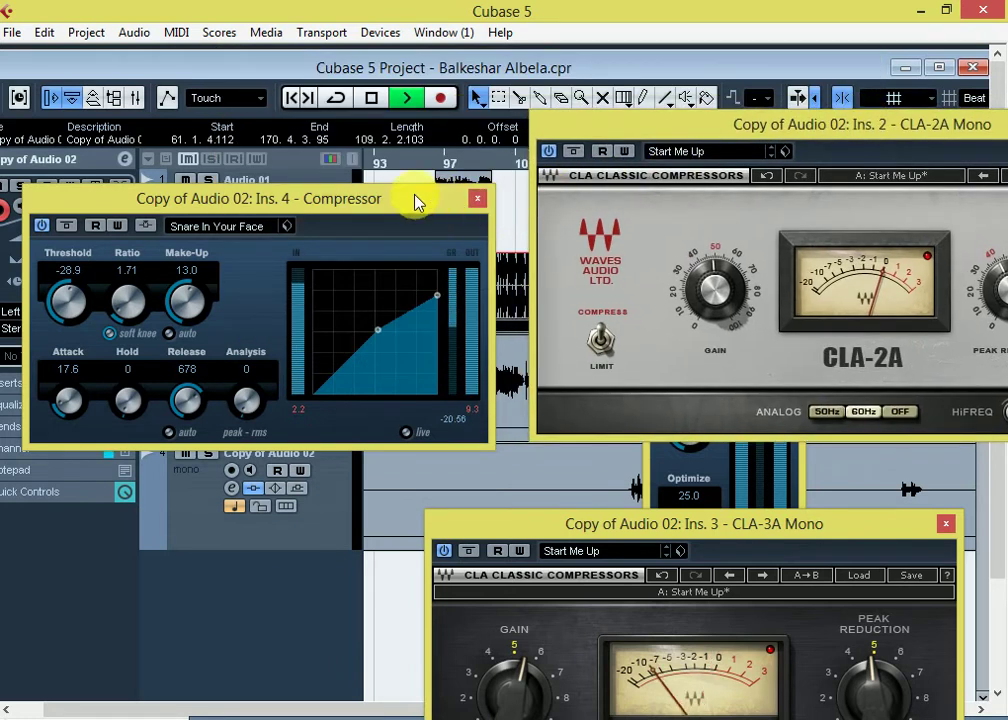
drag(416, 202, 784, 46)
click(231, 361)
Arrange the Compressor, CLA-2A, Maximizer and CLA-3A windows side by side to display all their settings.
drag(533, 42, 189, 132)
drag(669, 142, 626, 67)
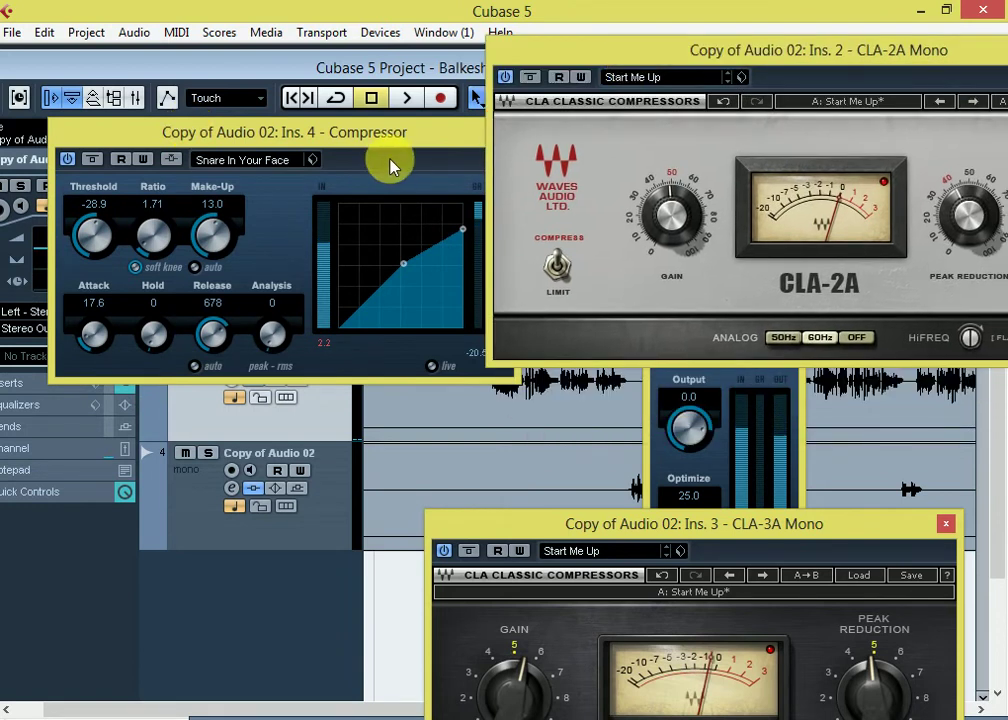
drag(385, 138, 350, 86)
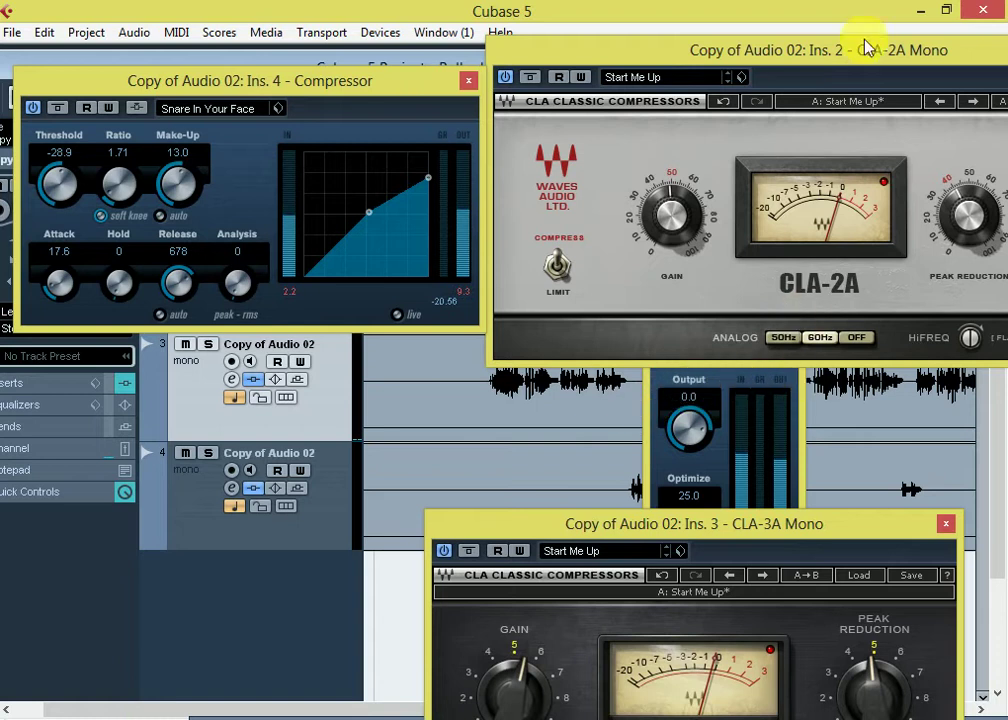
click(695, 58)
drag(695, 58, 648, 11)
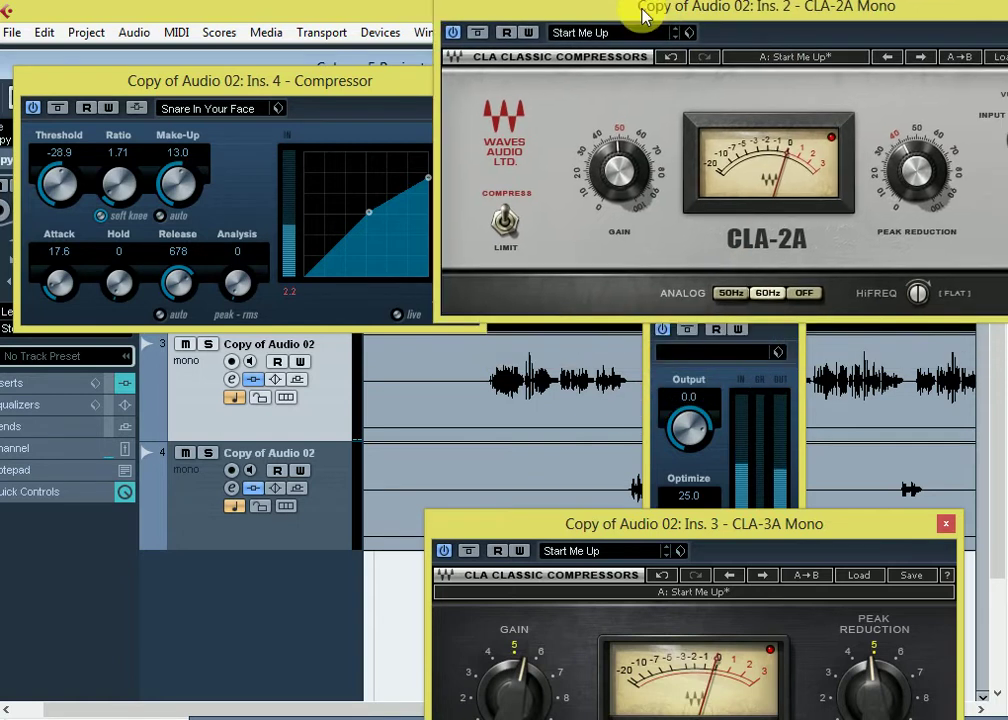
click(650, 362)
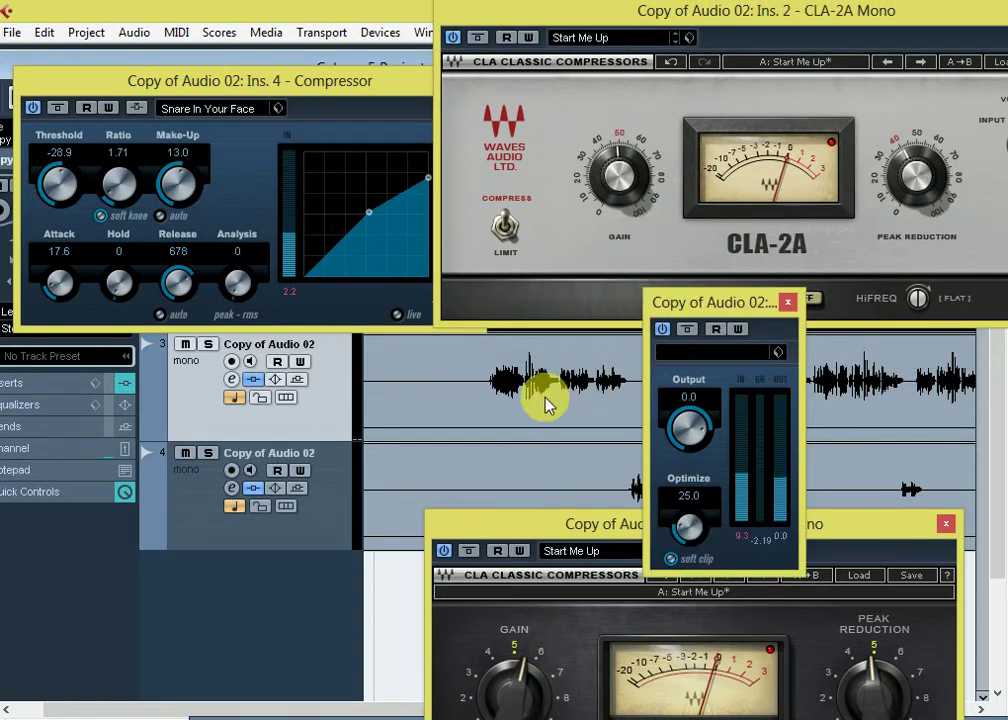
drag(727, 292, 265, 376)
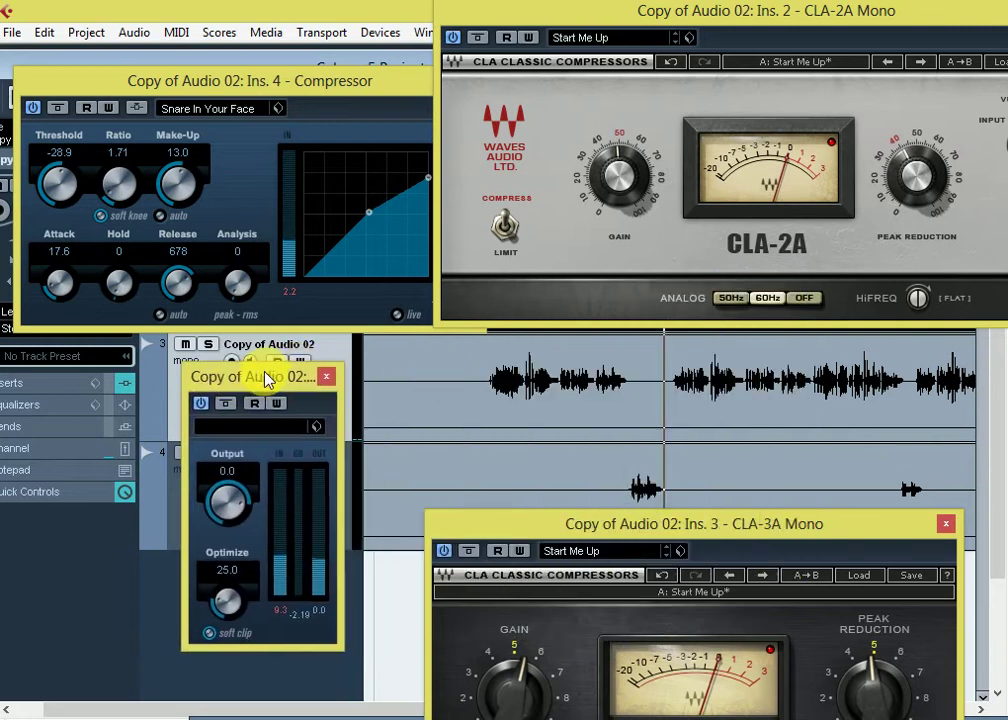
drag(603, 522, 586, 395)
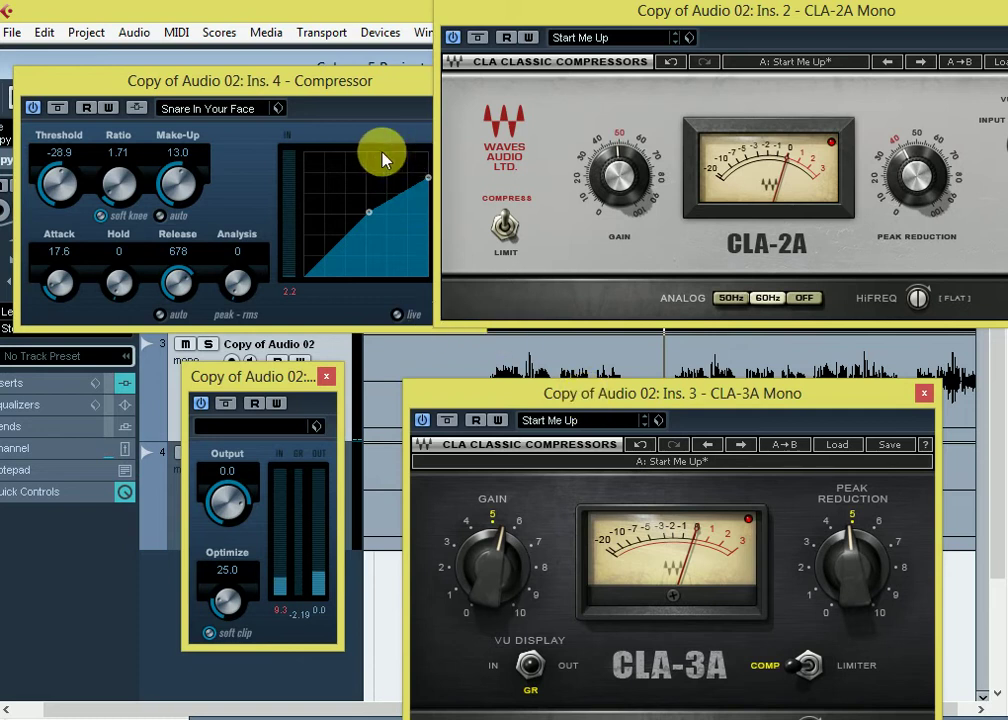
Uncover the track list, unmute the Copy of Audio 01 track and start playback with the processed vocal.
drag(891, 44, 625, 297)
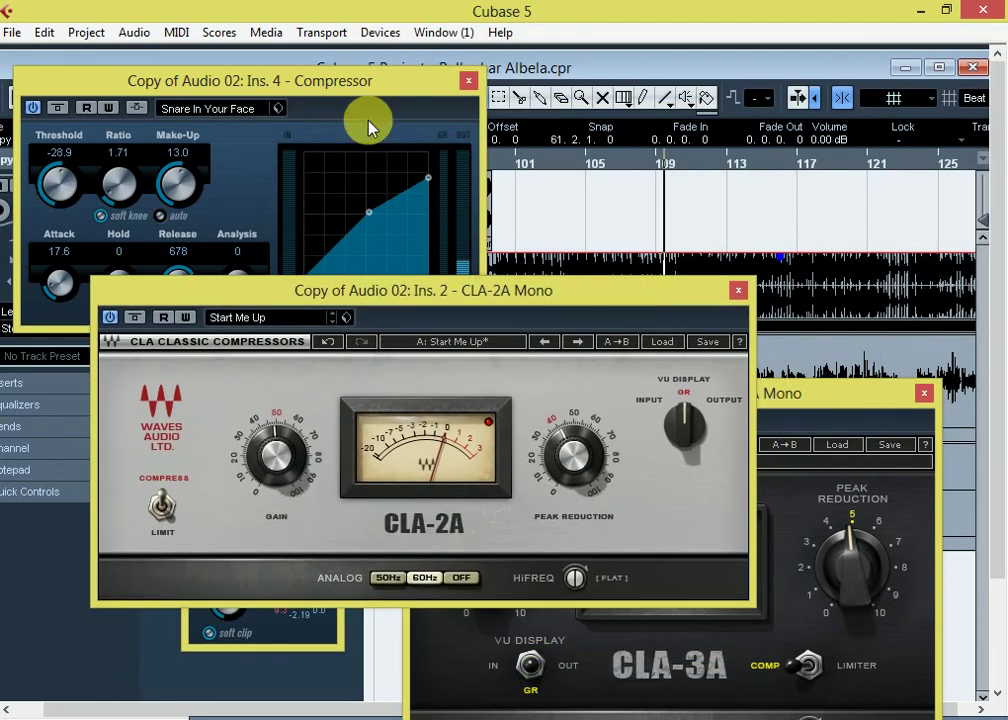
drag(412, 86, 880, 175)
click(184, 263)
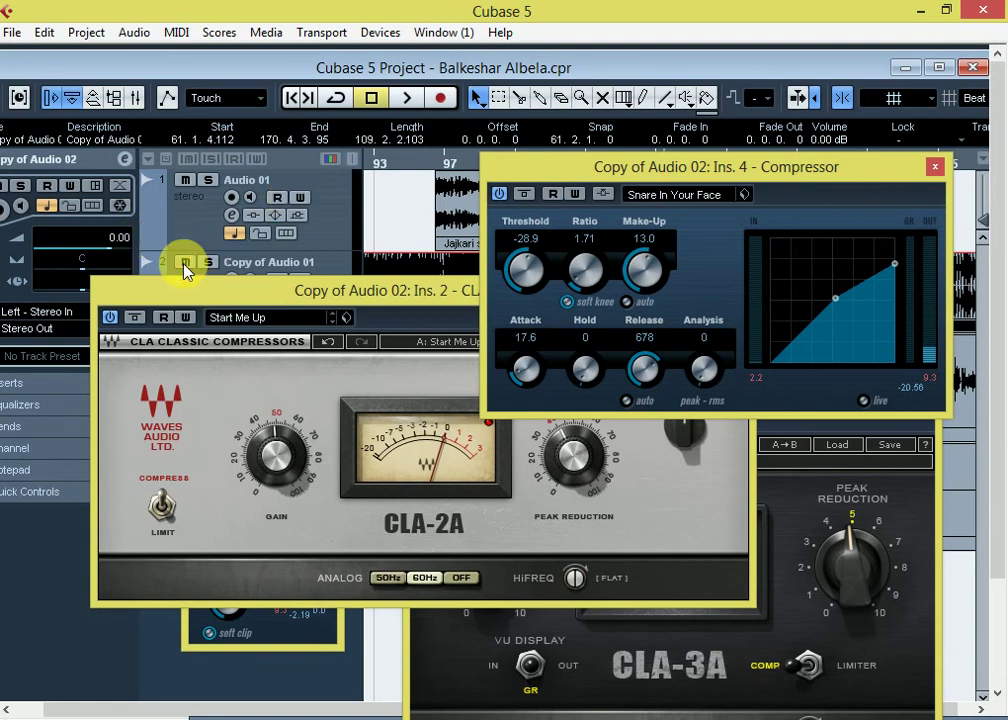
key(space)
Rearrange the four plug-in windows to show their settings and meters while listening to the vocal with the backing track.
drag(400, 292, 272, 108)
drag(679, 174, 705, 77)
click(729, 399)
drag(729, 399, 816, 442)
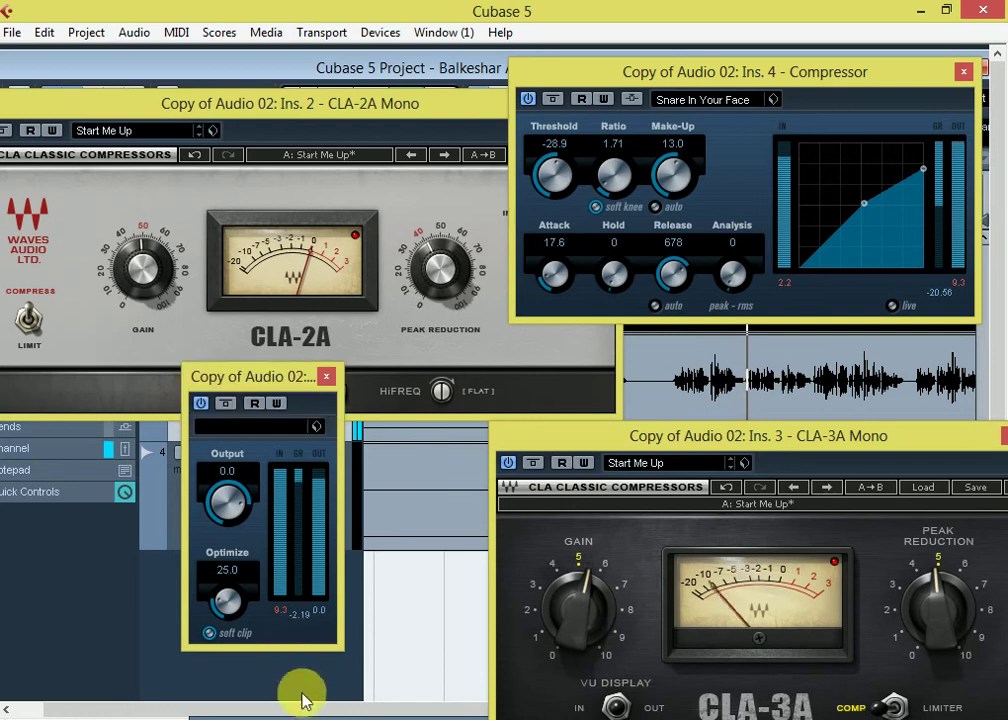
drag(263, 378, 379, 527)
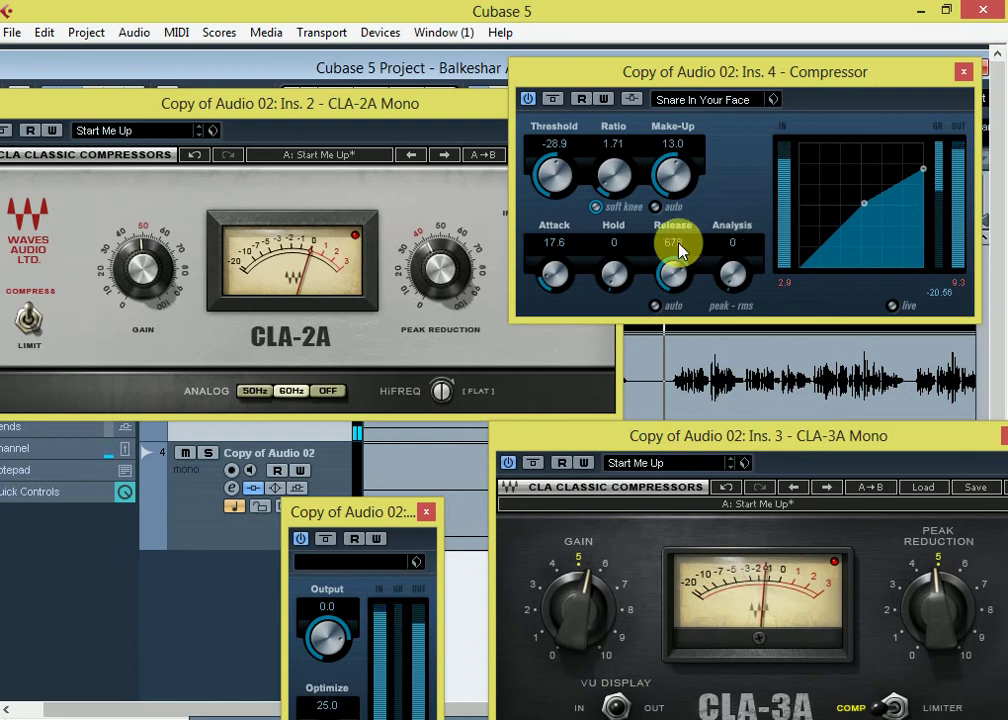
drag(315, 517, 236, 452)
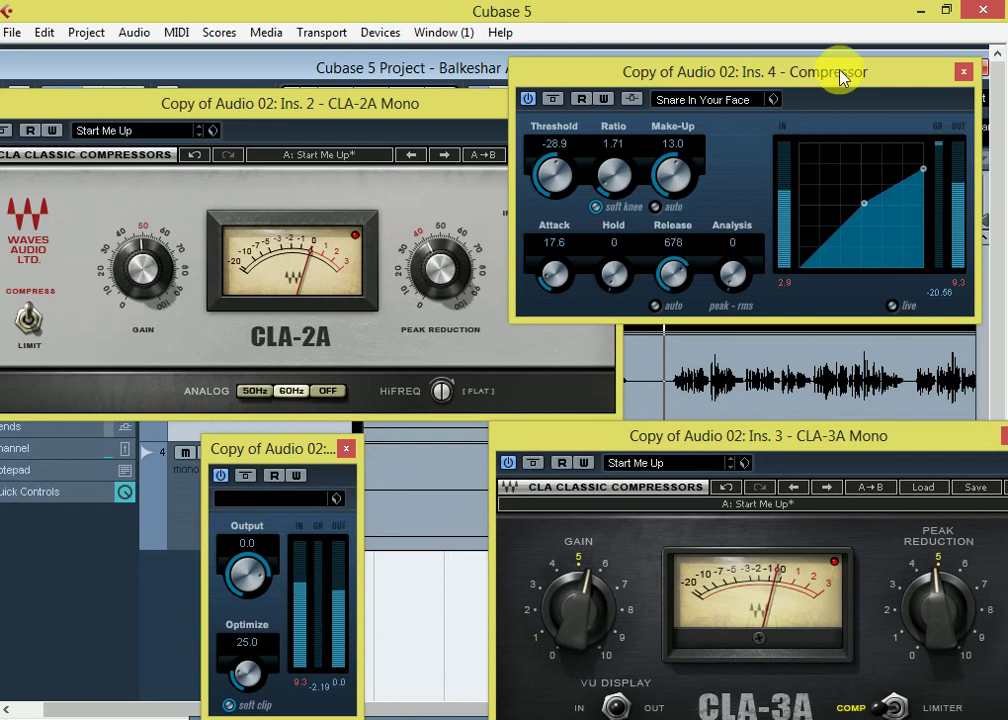
drag(750, 443, 650, 446)
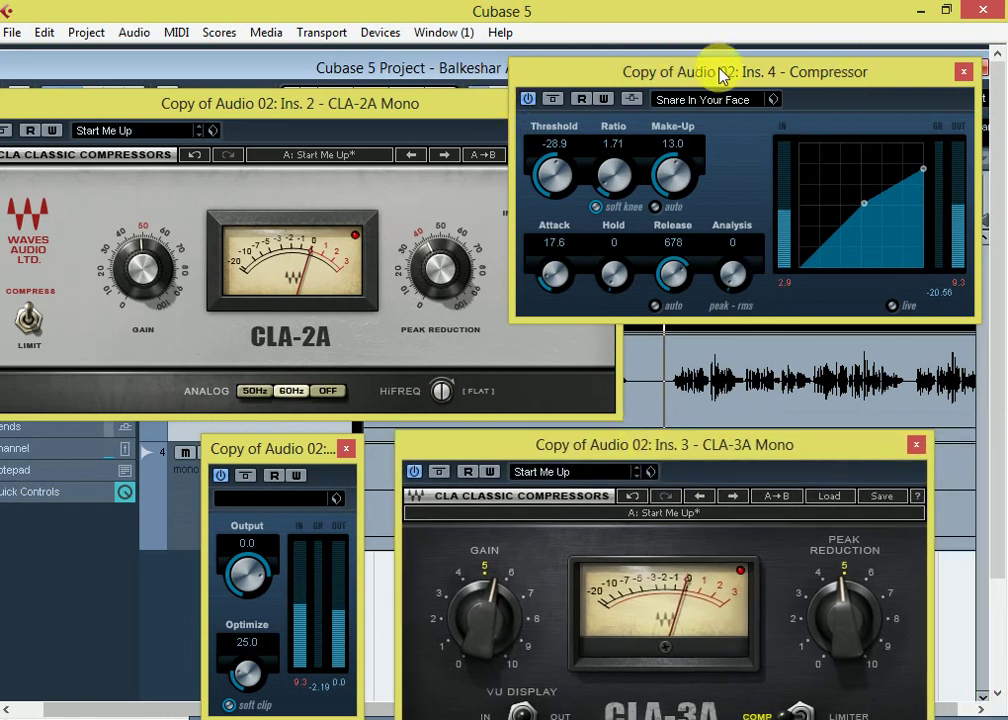
Close all four plug-in editors, then open the third track's channel settings to review its insert chain and close them.
click(963, 72)
click(606, 103)
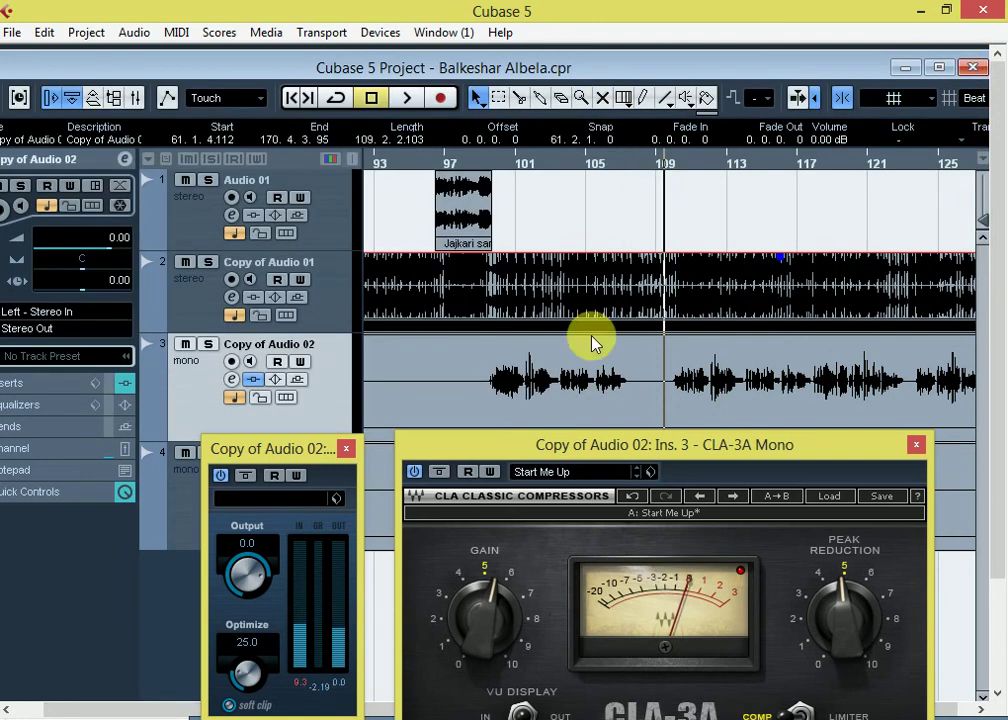
drag(592, 442, 593, 369)
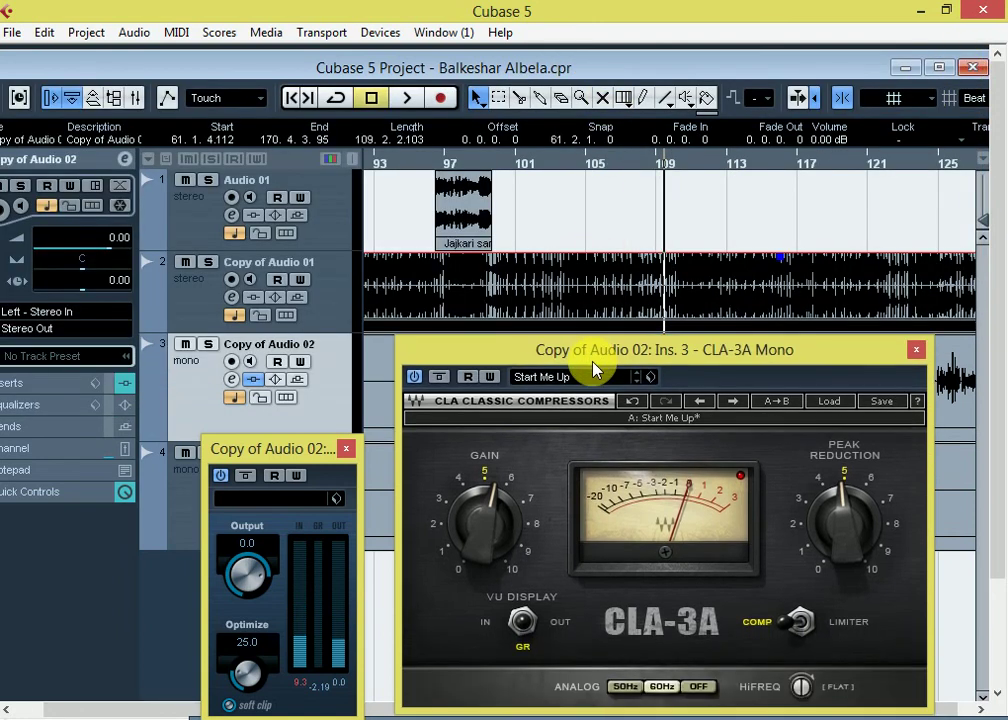
click(916, 349)
click(347, 449)
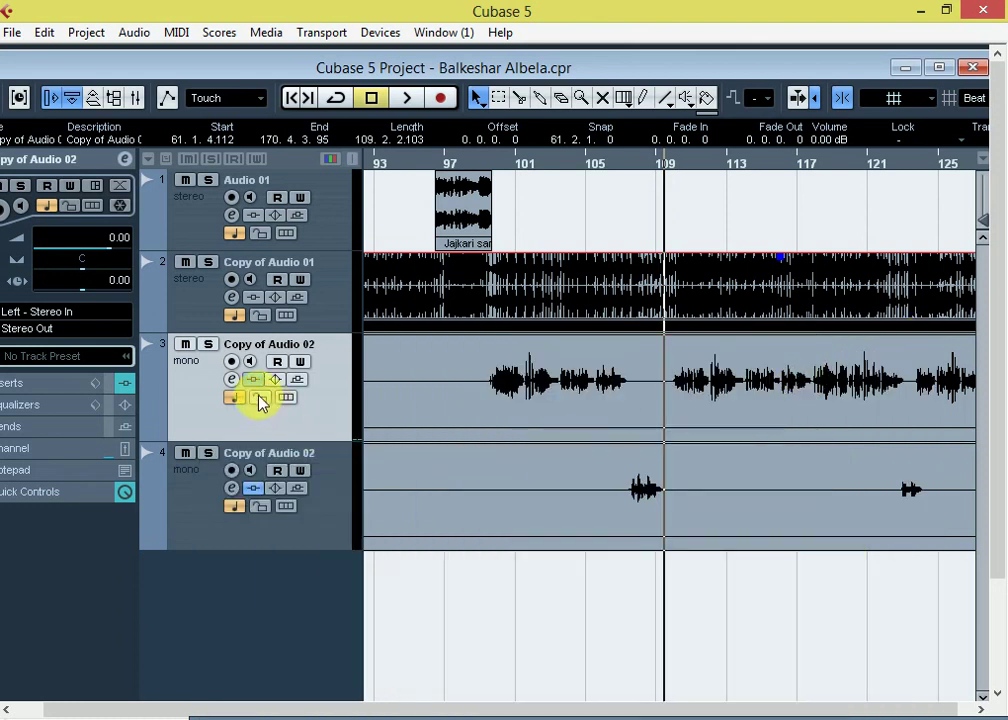
click(231, 379)
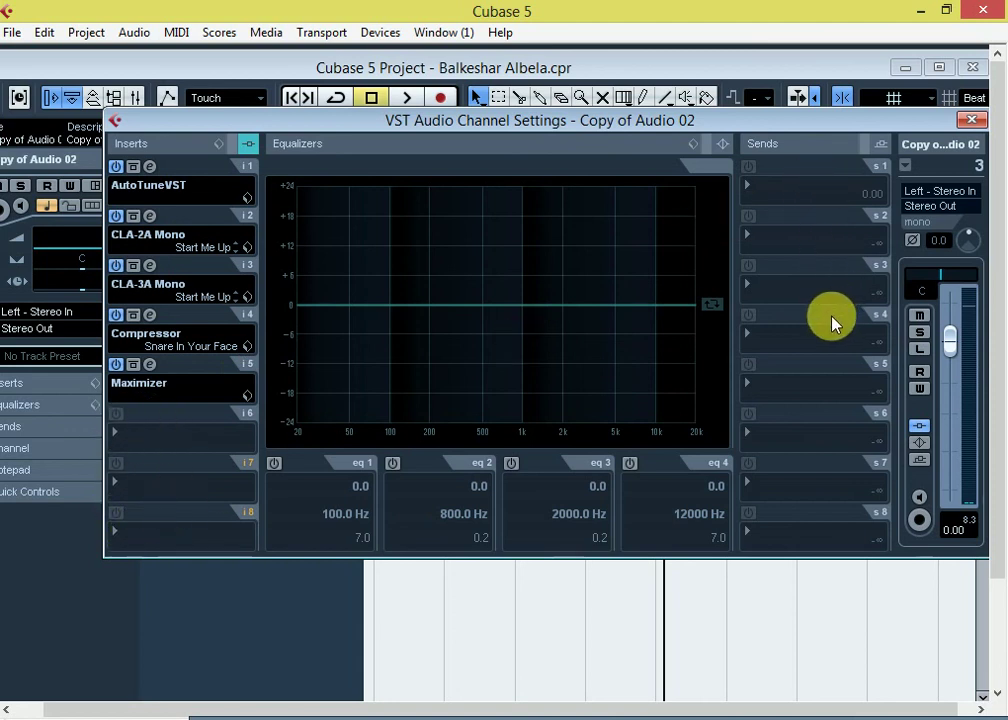
click(971, 121)
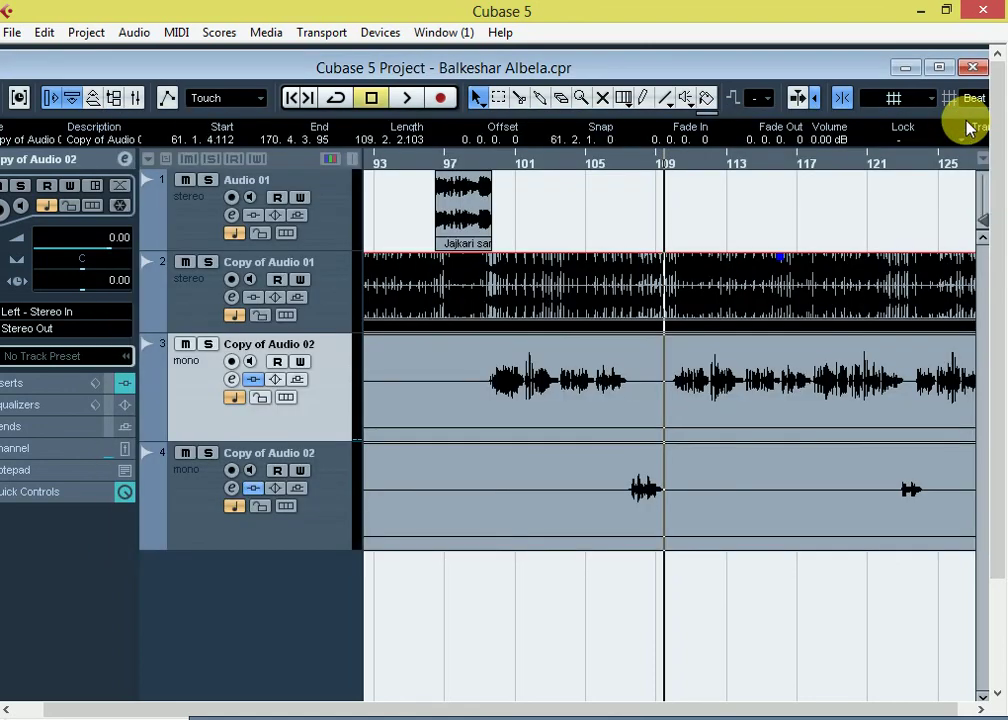